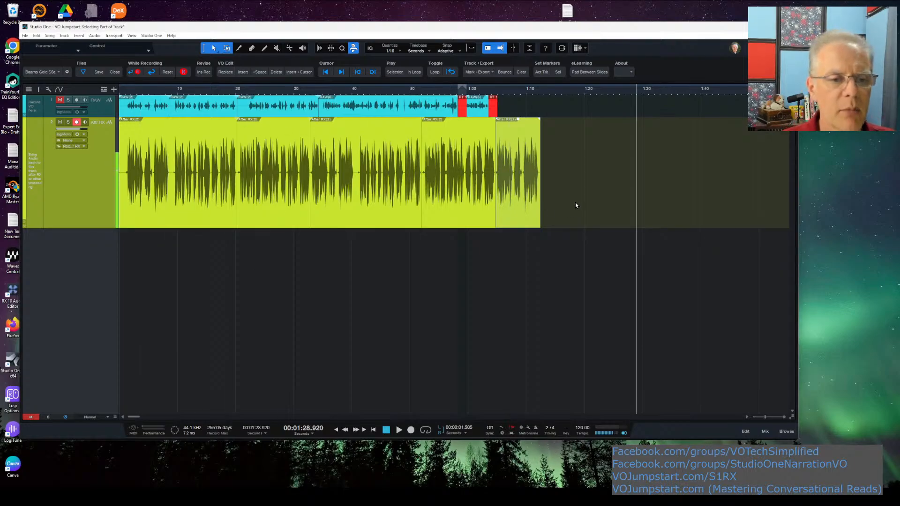
# - Select all events on the After RX track and recolour the track together with its events dark blue
pyautogui.moveTo(576, 205); pyautogui.dragTo(162, 221)
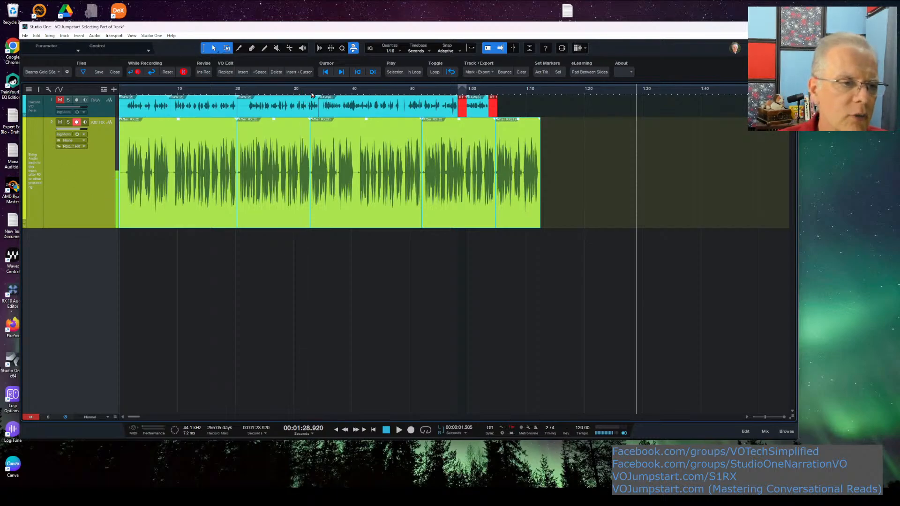
pyautogui.moveTo(313, 91)
pyautogui.mouseDown()
pyautogui.moveTo(322, 72)
pyautogui.moveTo(316, 79)
pyautogui.mouseUp()
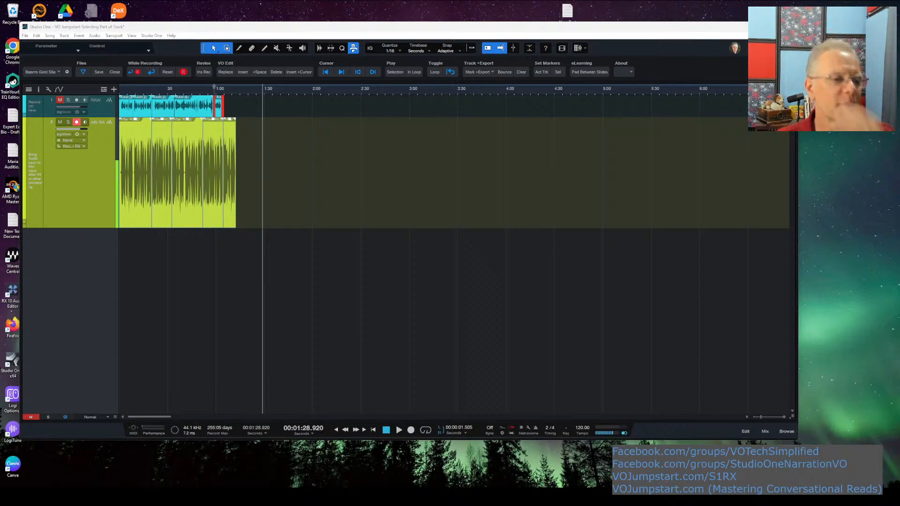
pyautogui.click(25, 154)
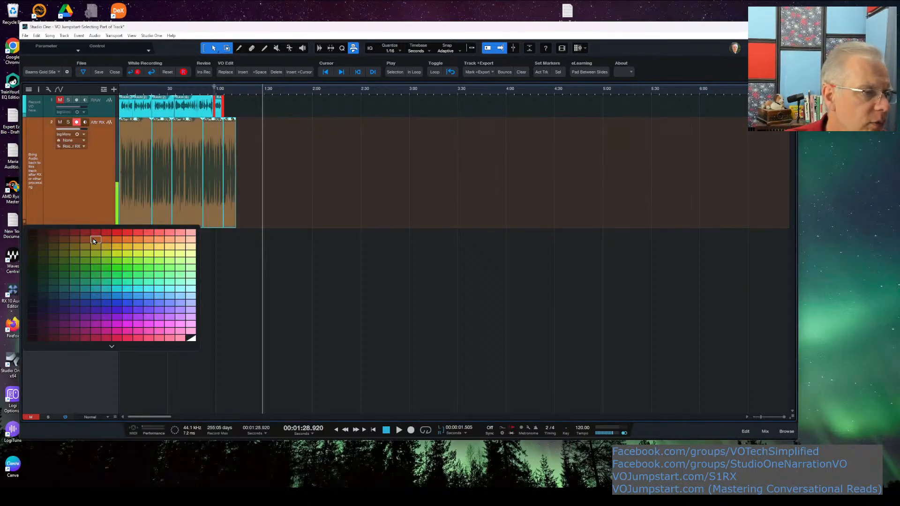
pyautogui.click(101, 307)
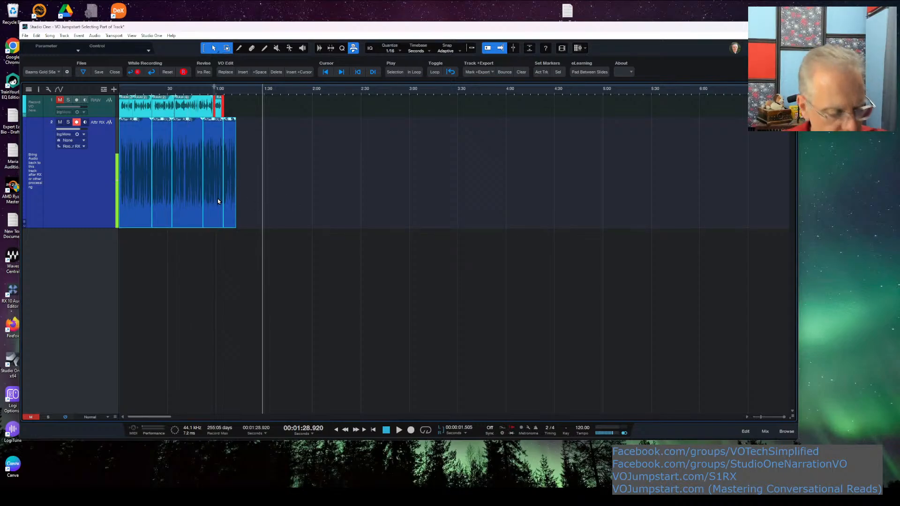
# - Duplicate the selected After RX events repeatedly until the track extends to about 33:45
pyautogui.press('d')
pyautogui.press('d')
pyautogui.press('d')
pyautogui.press('d')
pyautogui.press('d')
pyautogui.press('d')
pyautogui.press('d')
pyautogui.press('d')
pyautogui.press('d')
pyautogui.press('d')
pyautogui.press('d')
pyautogui.press('d')
pyautogui.press('d')
pyautogui.press('d')
pyautogui.press('d')
pyautogui.press('d')
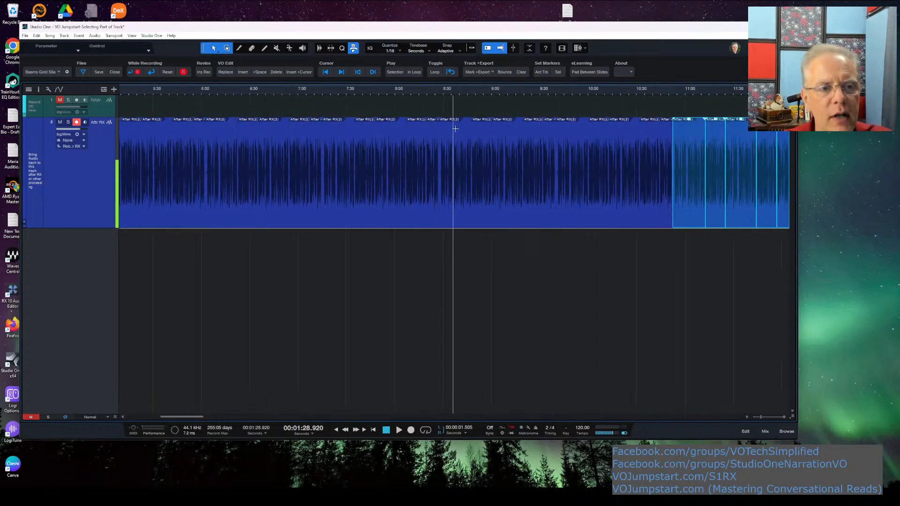
pyautogui.press('d')
pyautogui.press('d')
pyautogui.press('d')
pyautogui.press('d')
pyautogui.press('d')
pyautogui.press('d')
pyautogui.press('d')
pyautogui.press('d')
pyautogui.press('d')
pyautogui.press('d')
pyautogui.press('d')
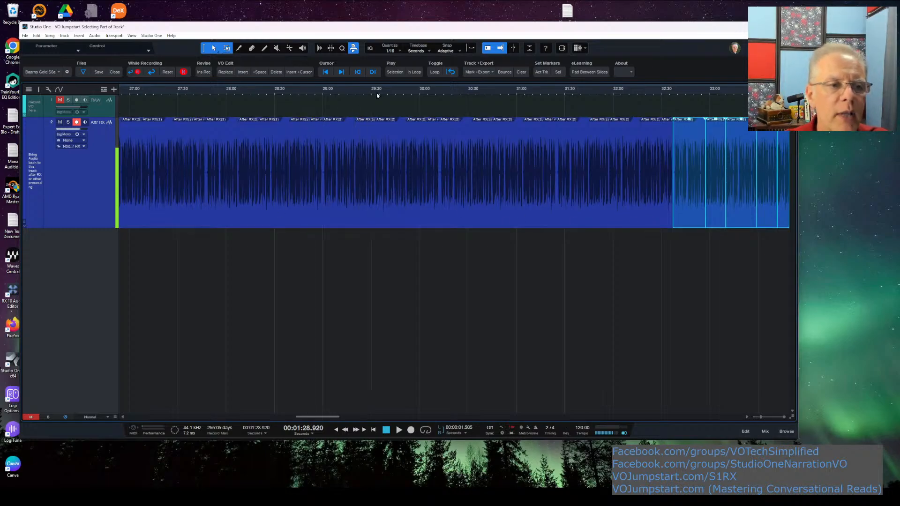
# - Hide the raw recording track above the After RX track
pyautogui.moveTo(375, 95); pyautogui.dragTo(477, 83)
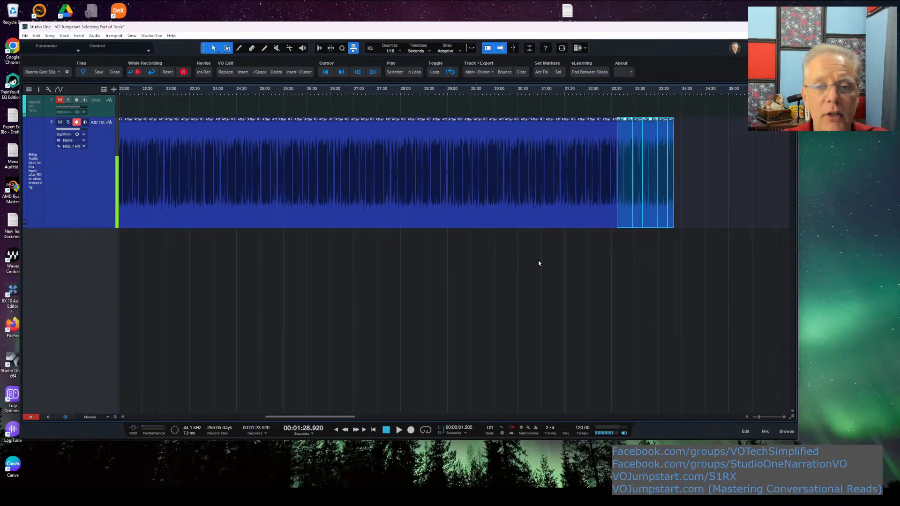
pyautogui.rightClick(100, 113)
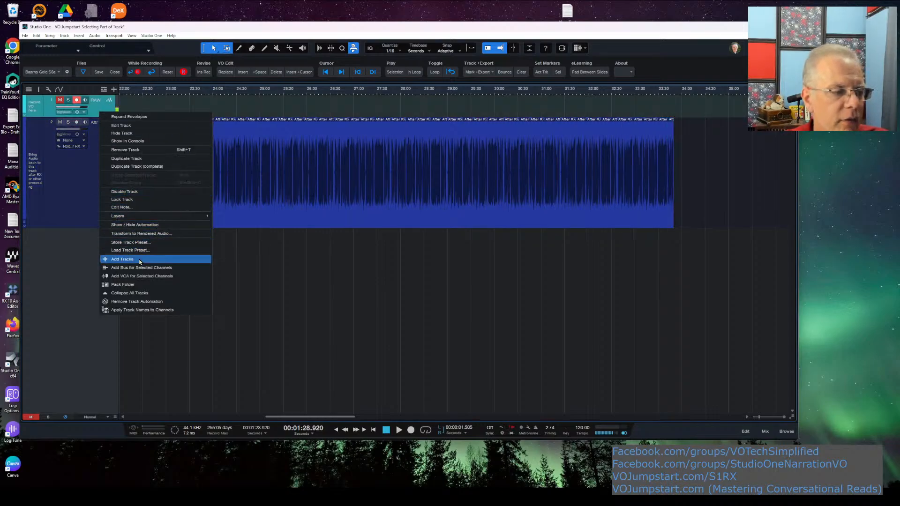
pyautogui.click(132, 135)
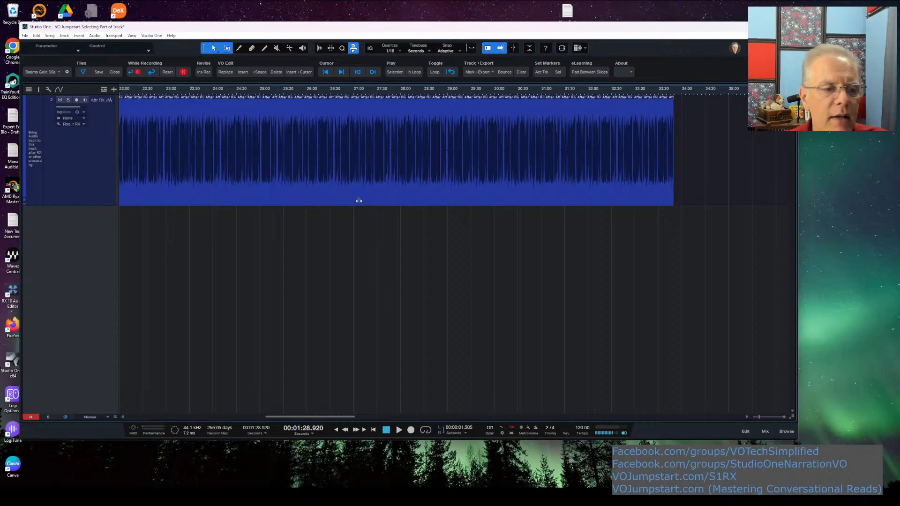
# - Select the After RX event at about 27:00 and extend the selection from that event to the end
pyautogui.moveTo(359, 200); pyautogui.dragTo(350, 201)
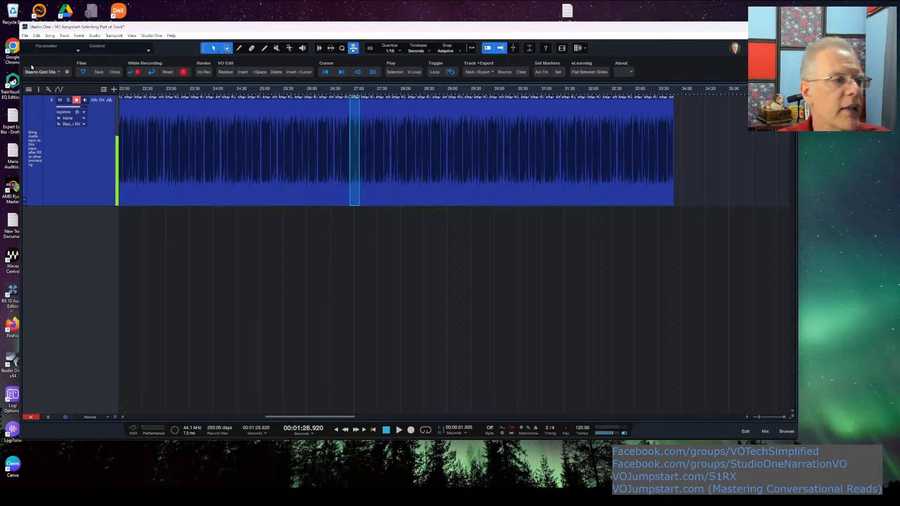
pyautogui.click(37, 37)
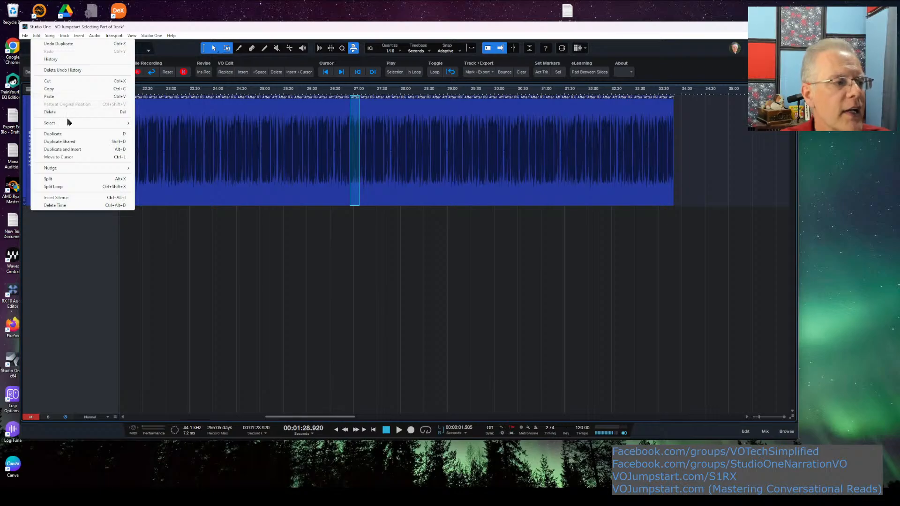
pyautogui.moveTo(80, 124)
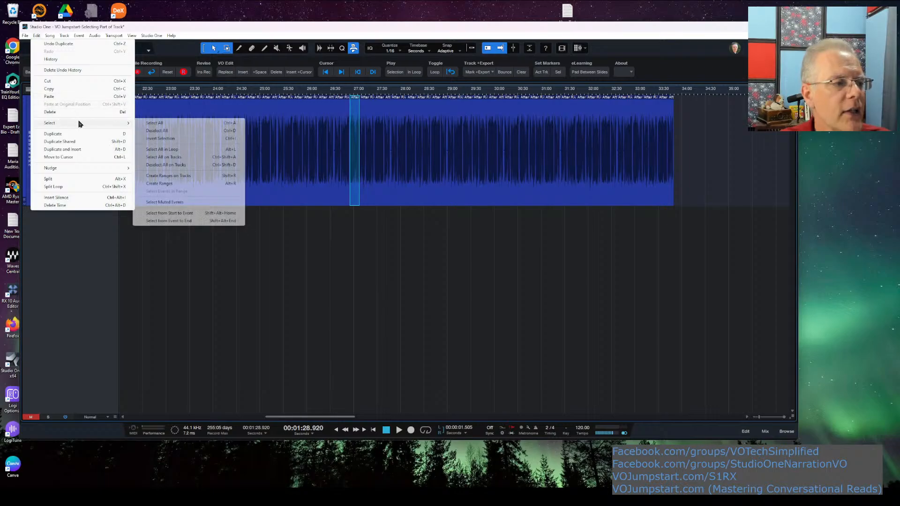
pyautogui.click(178, 222)
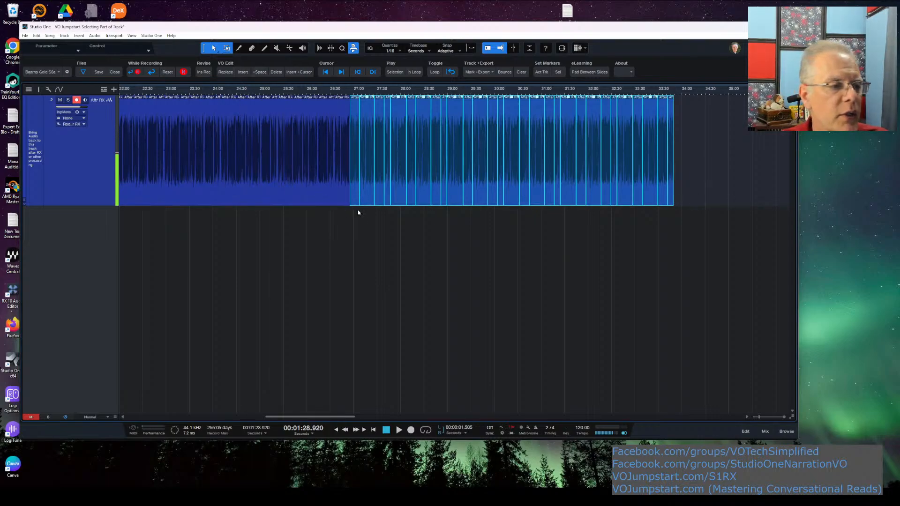
# - Try moving the selected events onto a new track at the start of the timeline, and undo the move
pyautogui.moveTo(376, 91); pyautogui.dragTo(524, 83)
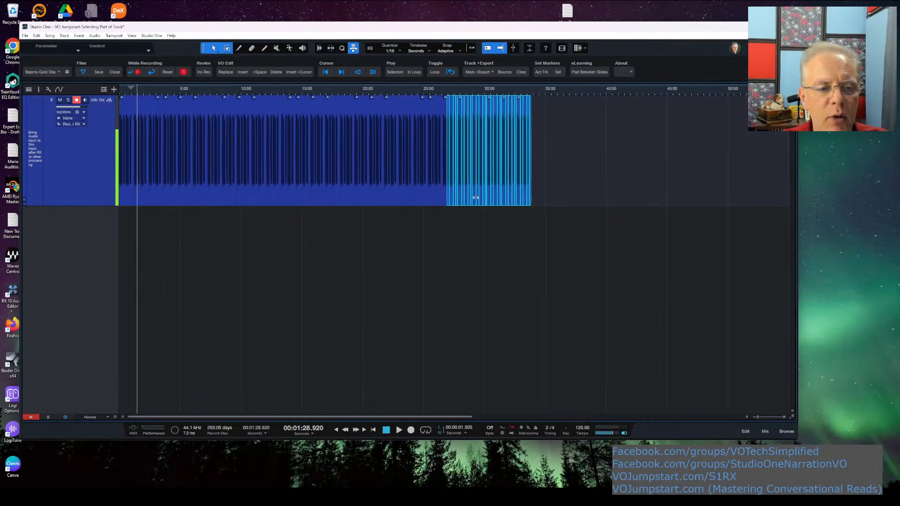
pyautogui.moveTo(475, 196); pyautogui.dragTo(147, 264)
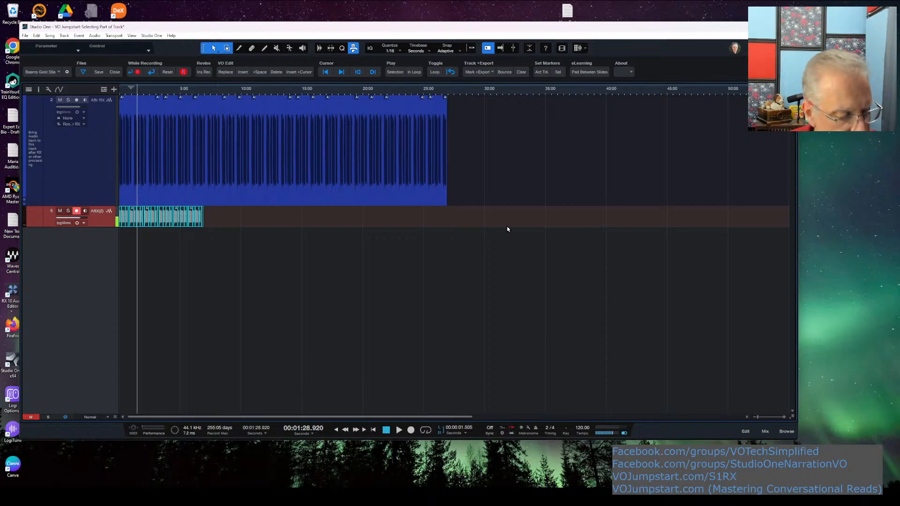
pyautogui.hotkey('ctrl', 'z')
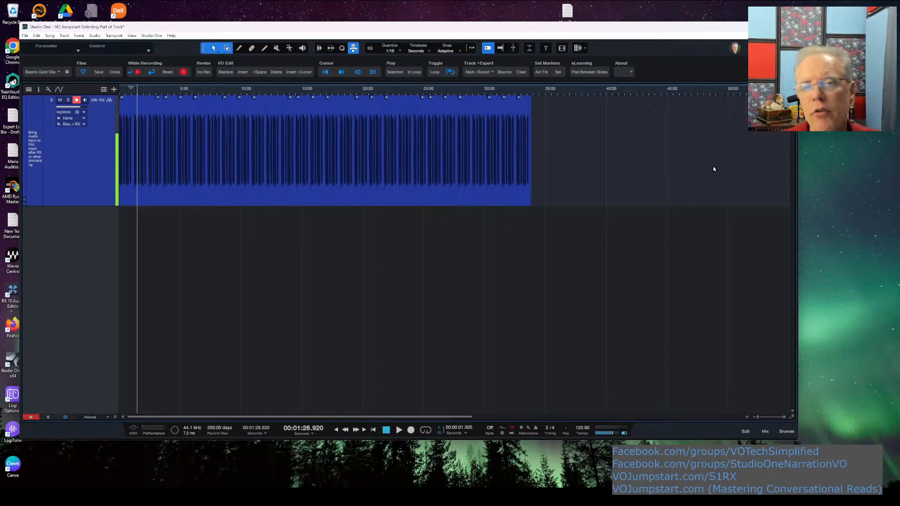
# - Duplicate the After RX track complete with all of its events
pyautogui.rightClick(97, 162)
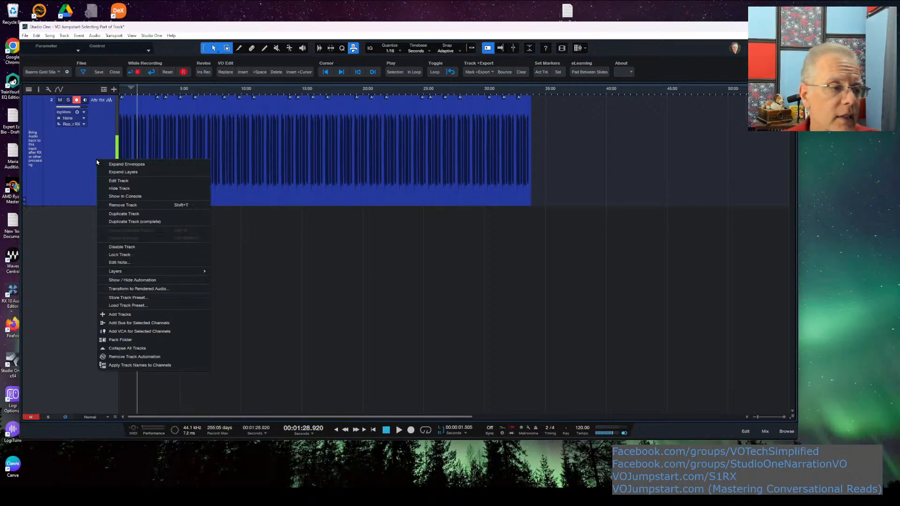
pyautogui.click(148, 222)
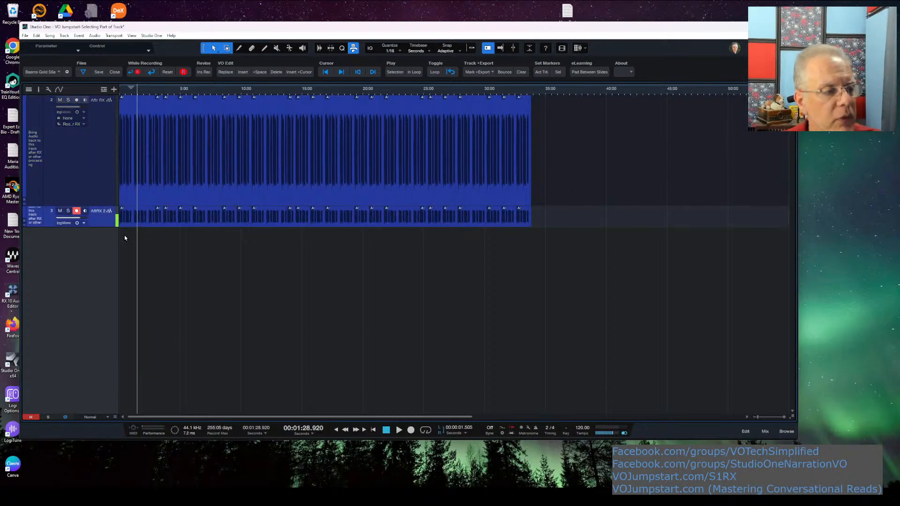
# - Recolour the duplicated track a lighter blue and bounce its events into one continuous event
pyautogui.click(26, 211)
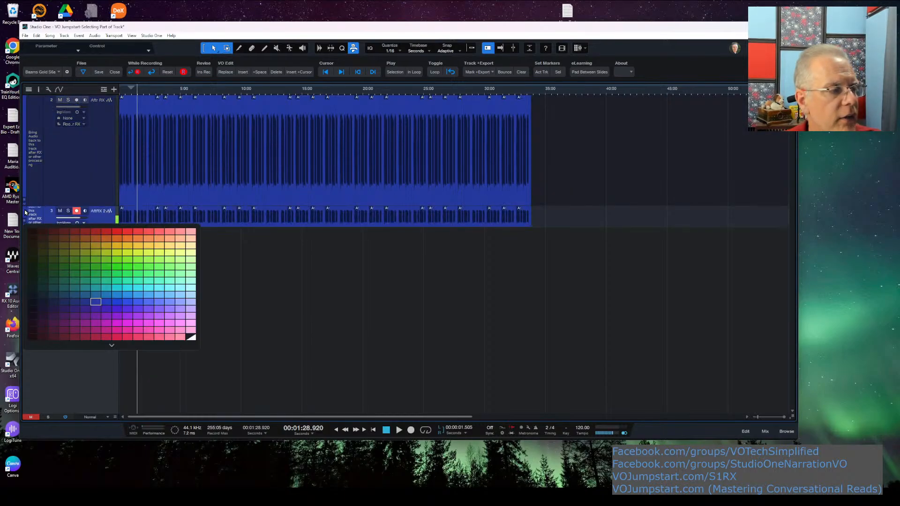
pyautogui.click(105, 293)
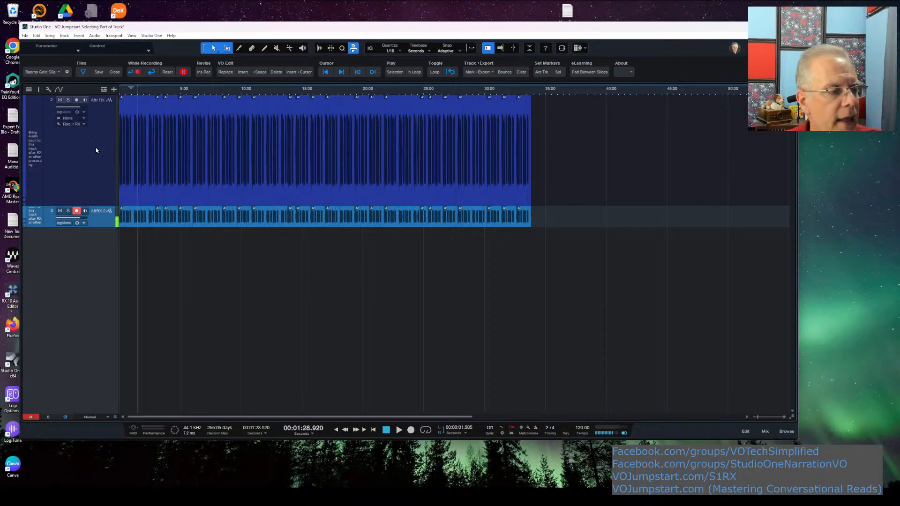
pyautogui.click(504, 71)
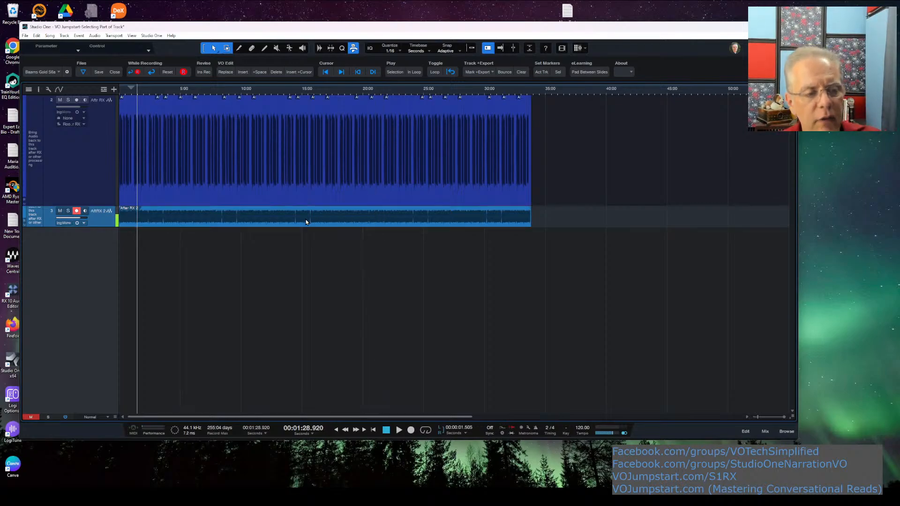
# - Try splitting the bounced event at about 12:48 and moving its second part onto a new track, and undo it
pyautogui.click(275, 211)
pyautogui.hotkey('alt', 'x')
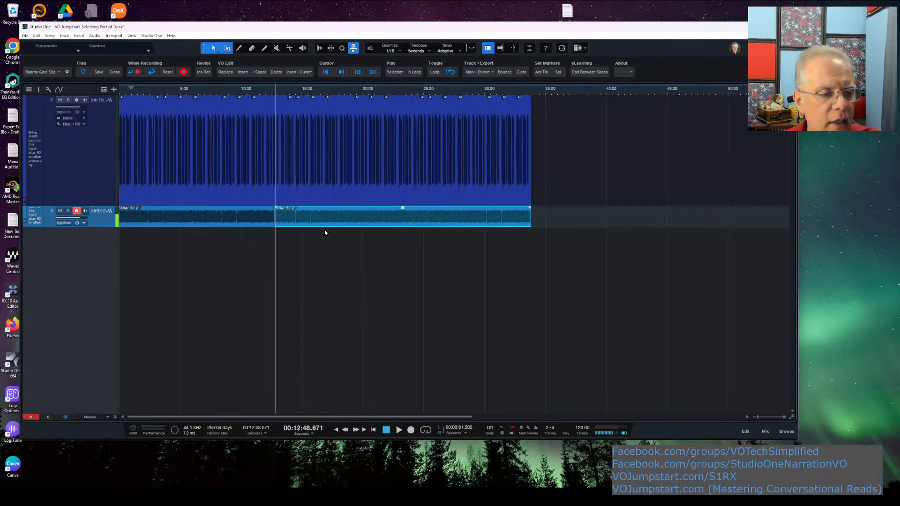
pyautogui.moveTo(296, 94); pyautogui.dragTo(408, 100)
pyautogui.moveTo(449, 225); pyautogui.dragTo(182, 257)
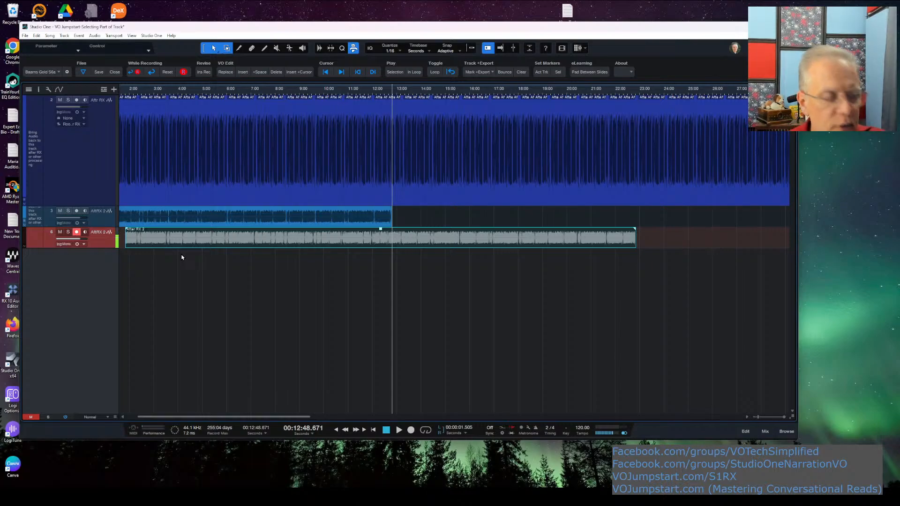
pyautogui.hotkey('ctrl', 'z')
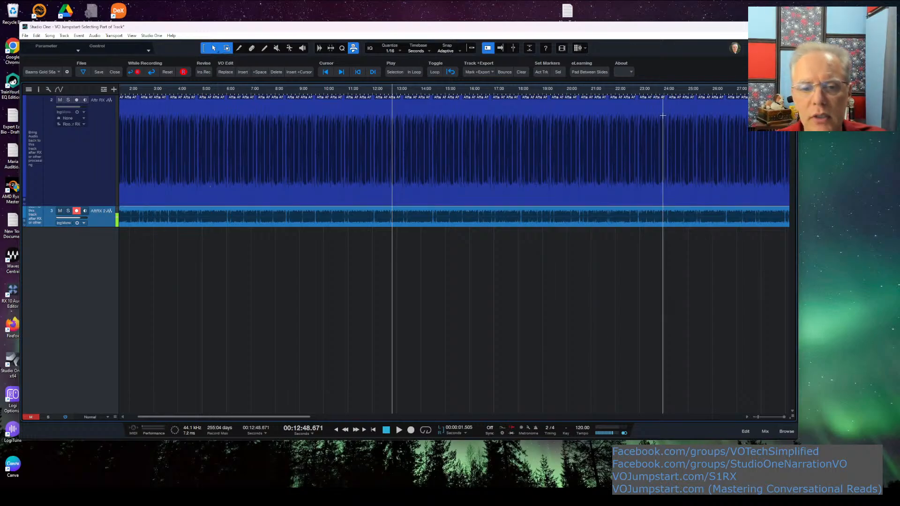
# - Select individual After RX events around 3:30 one at a time, finishing on the event from about 3:17 to 3:29
pyautogui.moveTo(167, 94); pyautogui.dragTo(448, 128)
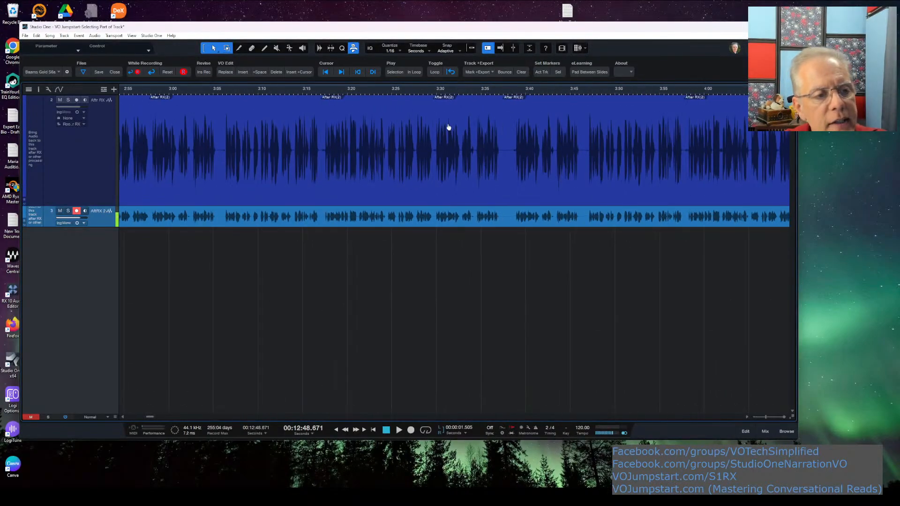
pyautogui.click(468, 196)
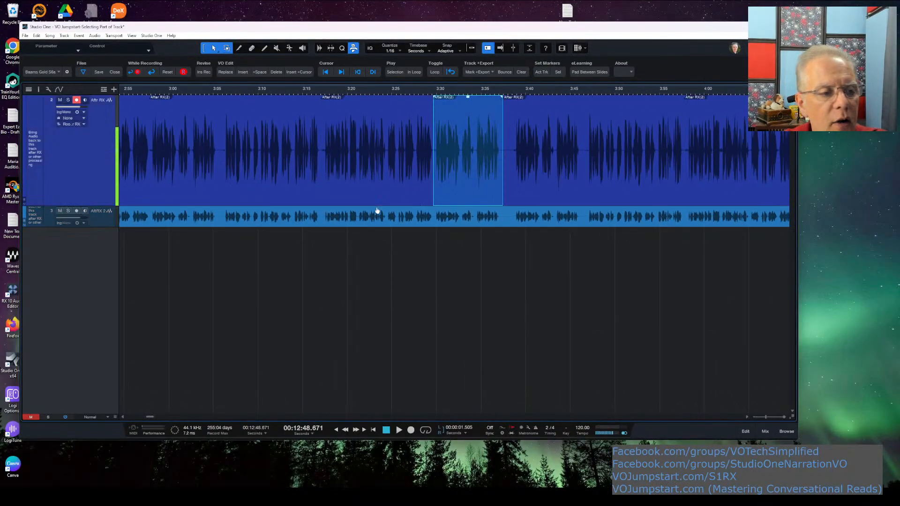
pyautogui.click(379, 201)
pyautogui.click(478, 192)
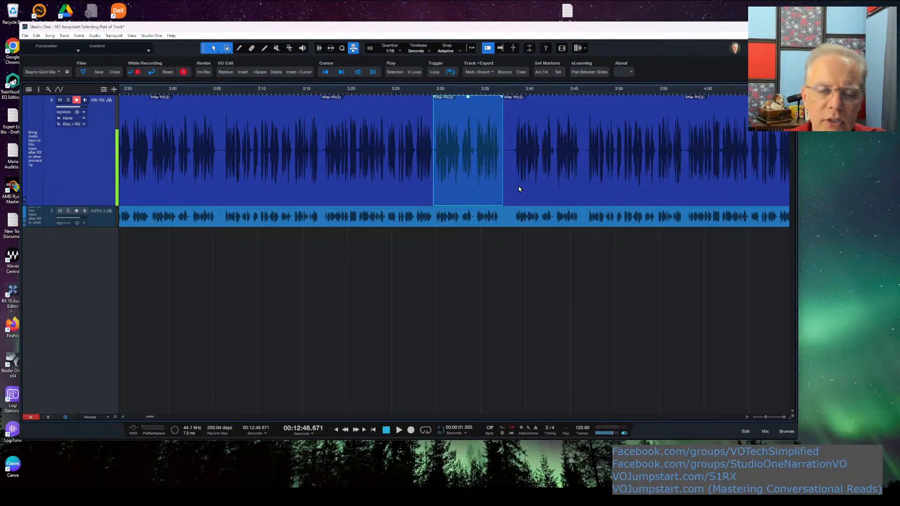
pyautogui.click(517, 188)
pyautogui.click(482, 195)
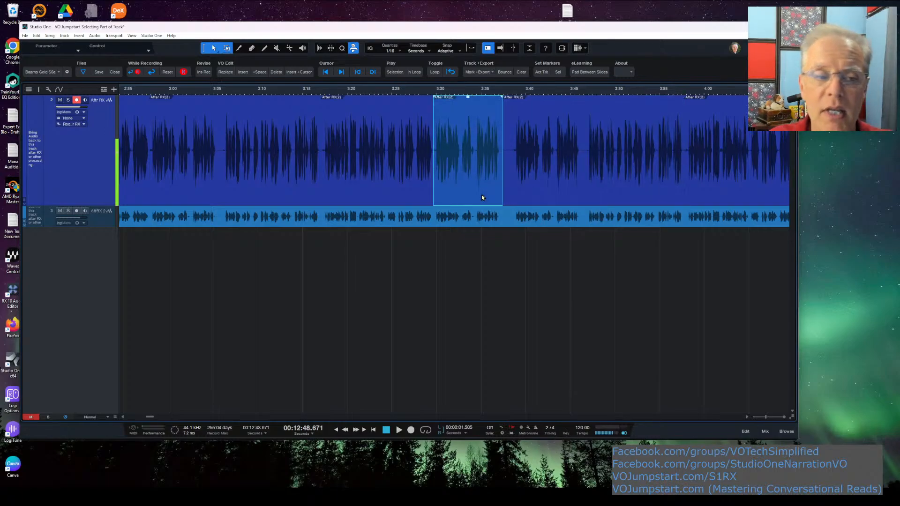
pyautogui.click(369, 201)
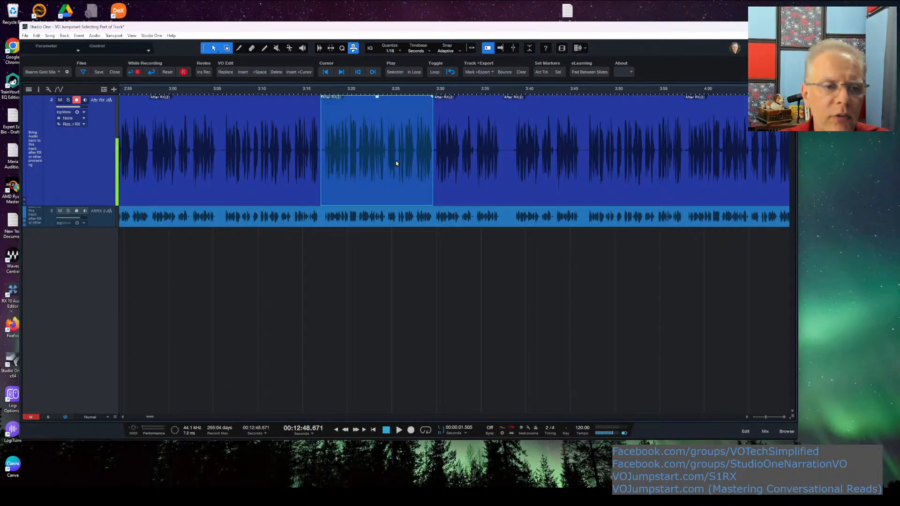
# - Delete the bounced event from the duplicated track
pyautogui.click(102, 221)
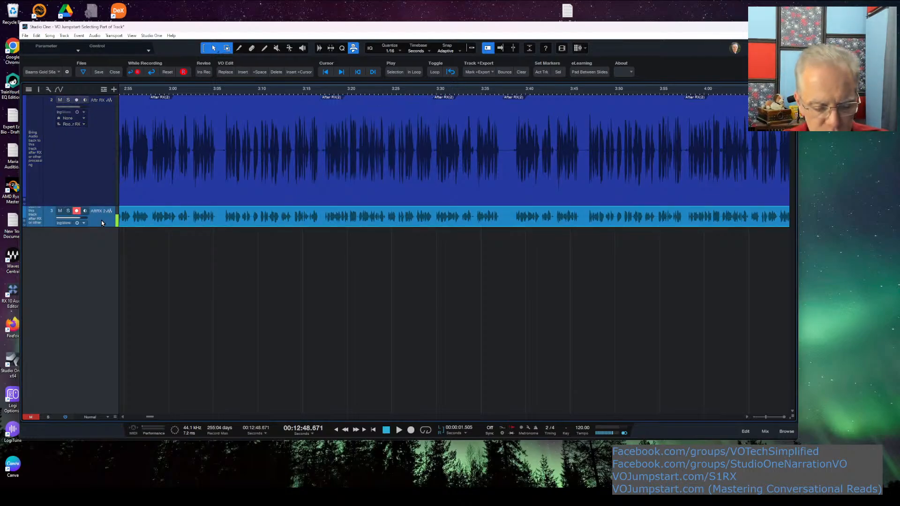
pyautogui.press('Delete')
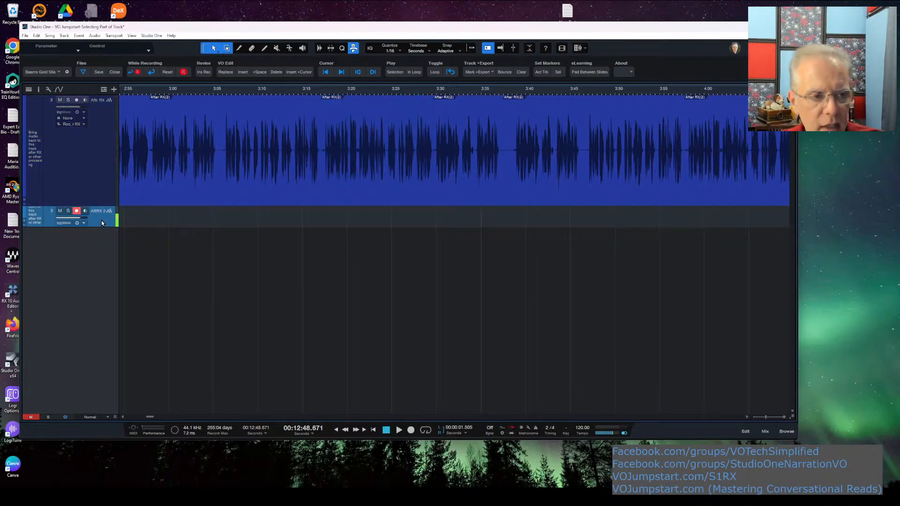
# - Select all After RX events from about 2:40 to the end with a selection frame, and clear the selection
pyautogui.click(367, 198)
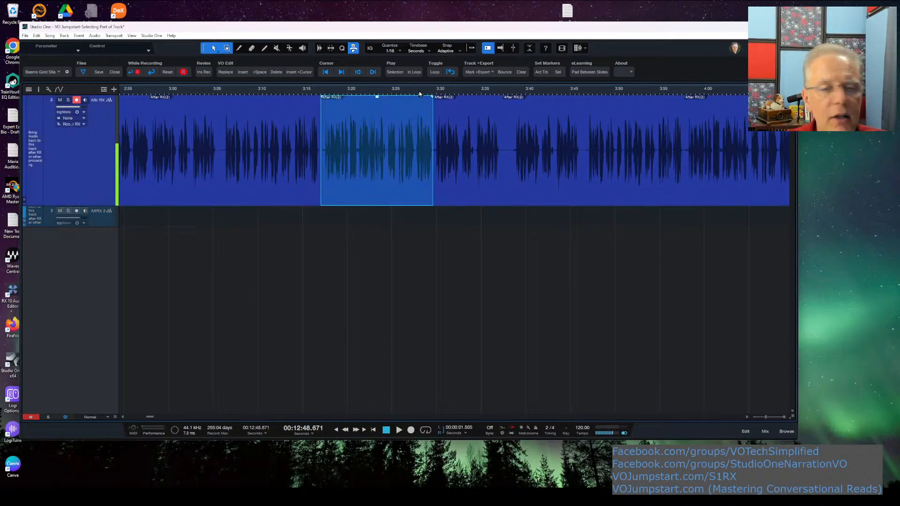
pyautogui.moveTo(420, 91); pyautogui.dragTo(282, 56)
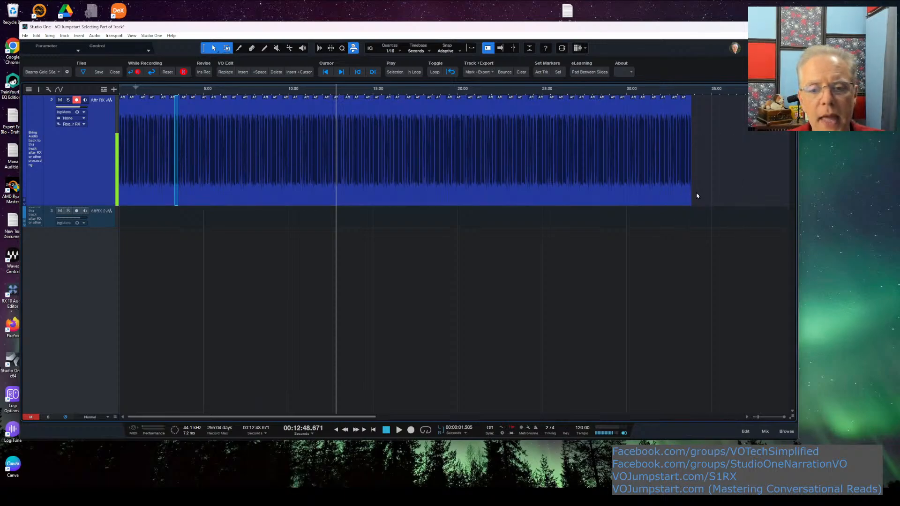
pyautogui.moveTo(702, 192); pyautogui.dragTo(166, 205)
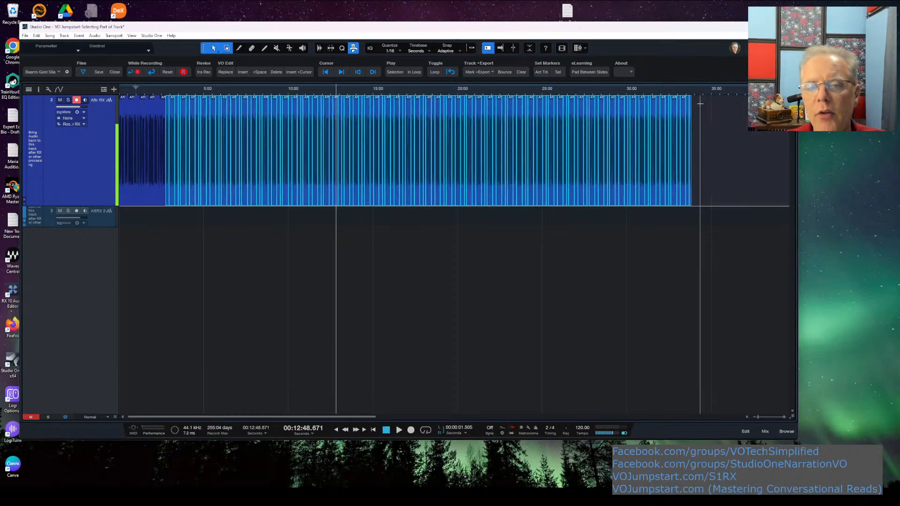
pyautogui.click(707, 122)
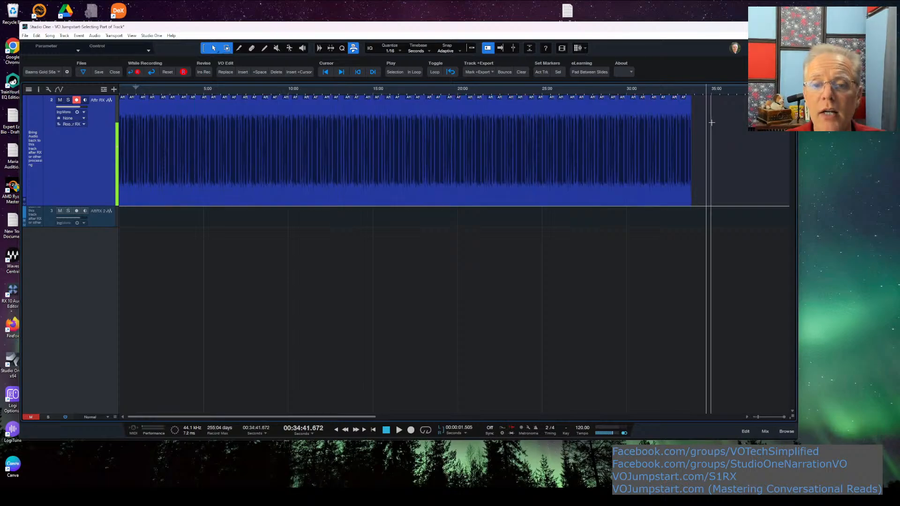
# - Select the After RX events from about 5:00 to the end, reselect from about 3:20 to the end, and clear the selection
pyautogui.moveTo(705, 136); pyautogui.dragTo(208, 162)
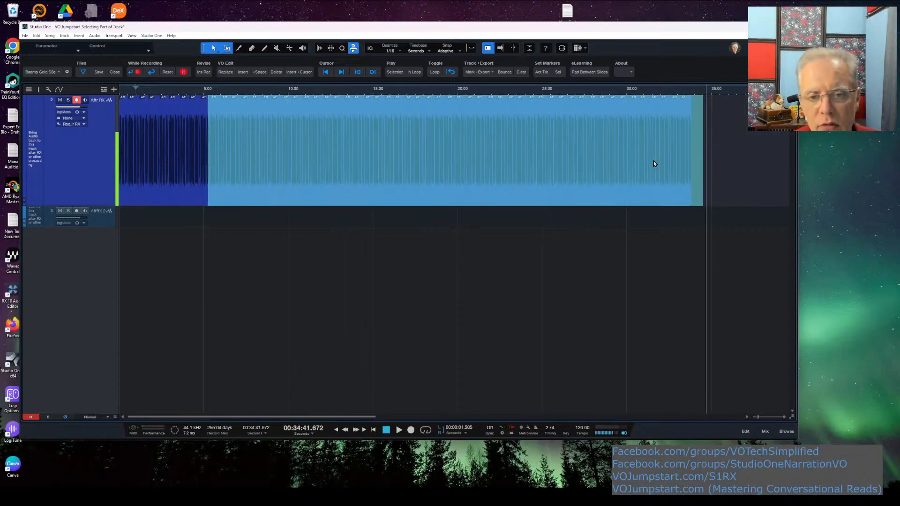
pyautogui.click(720, 164)
pyautogui.moveTo(703, 189); pyautogui.dragTo(179, 201)
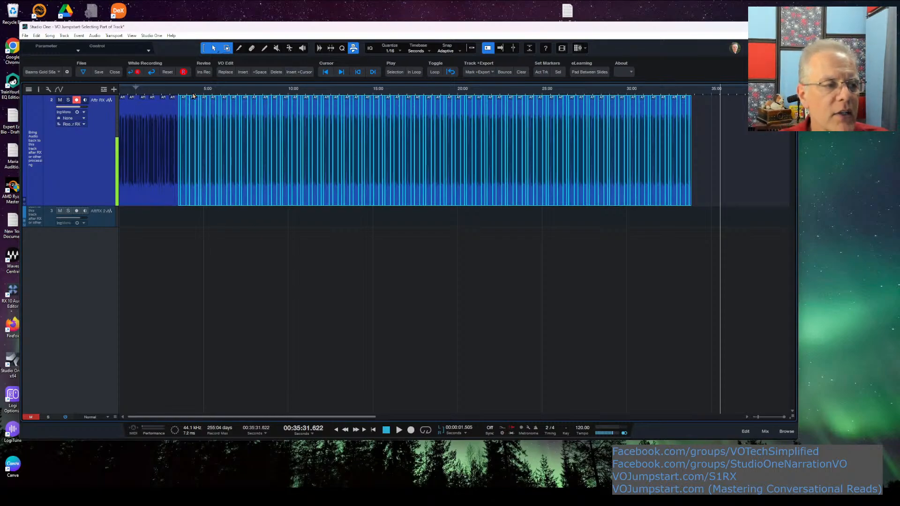
pyautogui.click(710, 181)
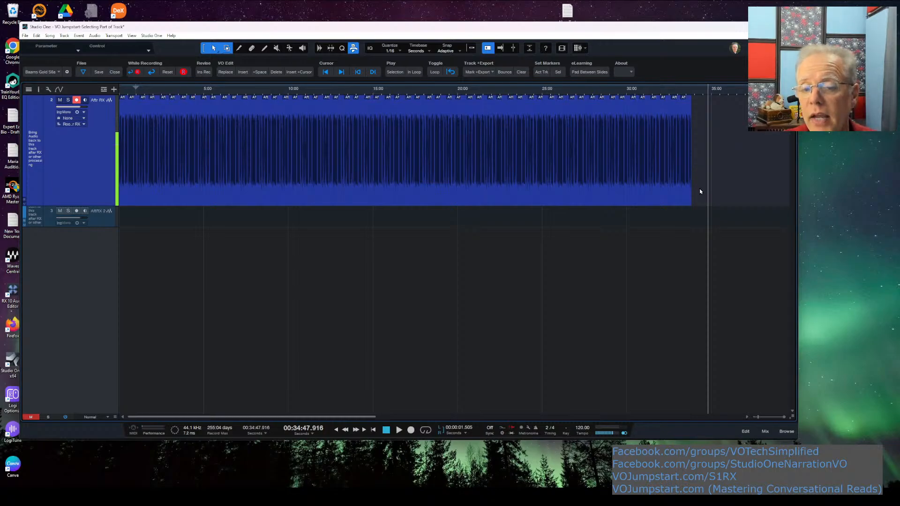
# - Select all After RX events from about 15:00 to the end, and remove the first four events from the selection
pyautogui.moveTo(697, 190); pyautogui.dragTo(373, 161)
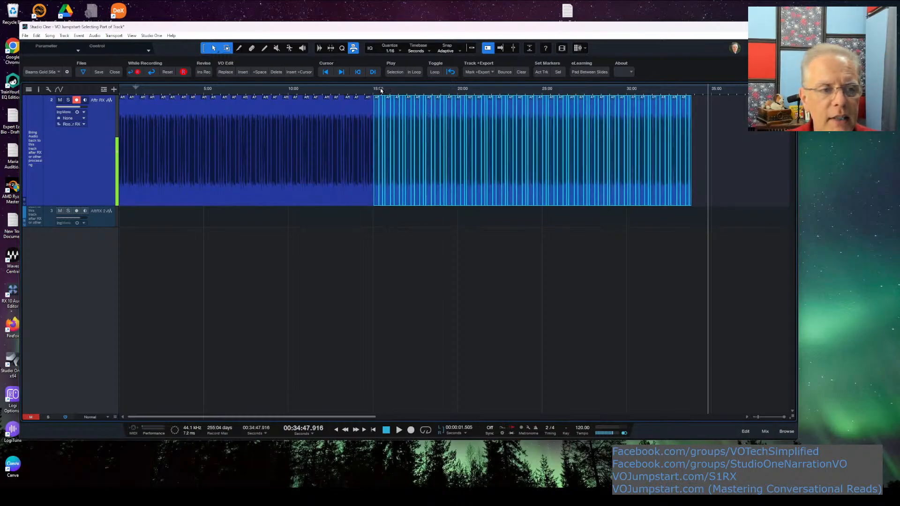
pyautogui.moveTo(373, 93); pyautogui.dragTo(254, 127)
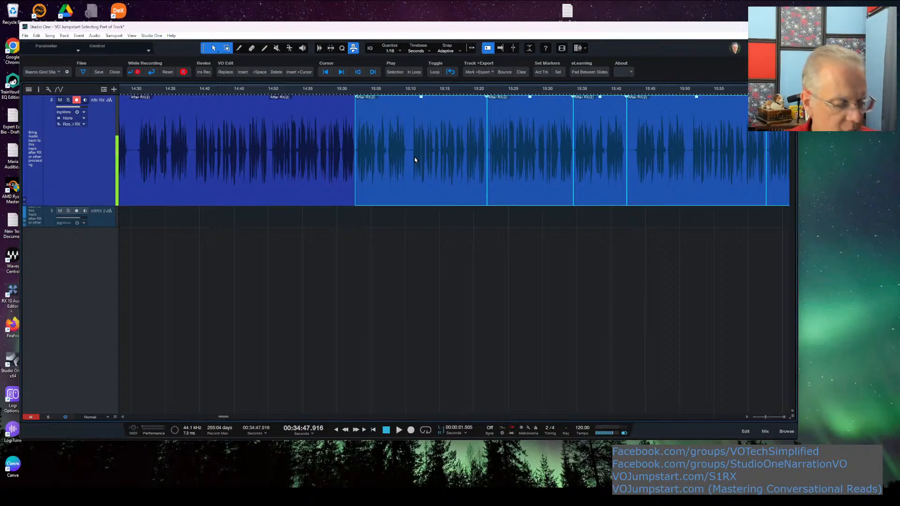
pyautogui.keyDown('shift'); pyautogui.click(423, 171); pyautogui.keyUp('shift')
pyautogui.keyDown('shift'); pyautogui.click(529, 178); pyautogui.keyUp('shift')
pyautogui.keyDown('shift'); pyautogui.click(596, 186); pyautogui.keyUp('shift')
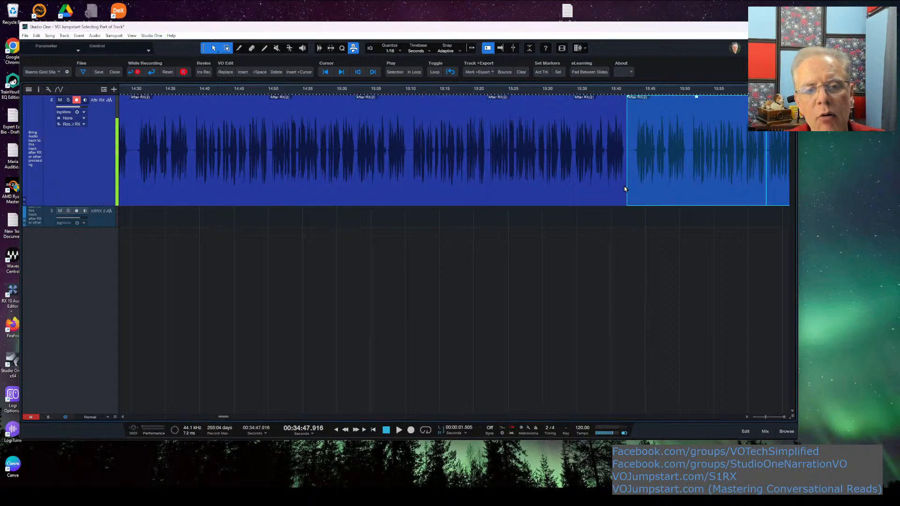
pyautogui.keyDown('shift'); pyautogui.click(662, 186); pyautogui.keyUp('shift')
pyautogui.moveTo(529, 95); pyautogui.dragTo(307, 76)
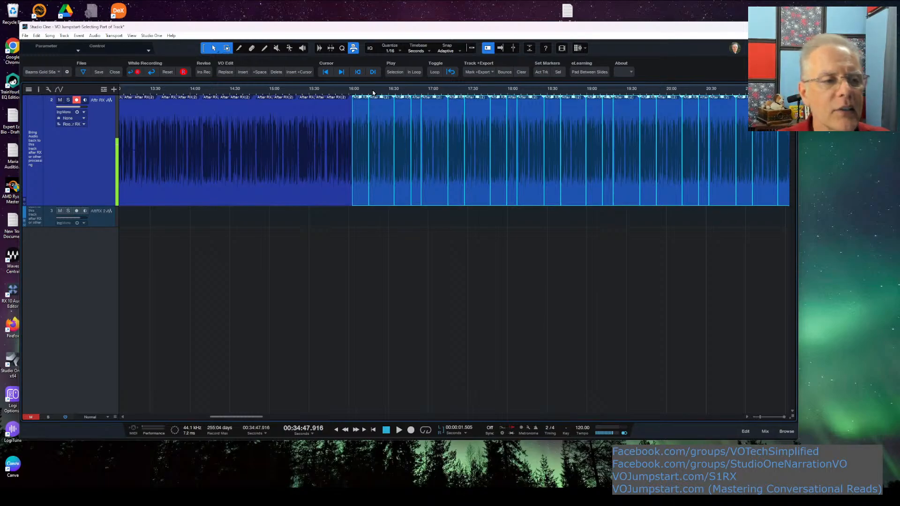
# - Colour the After RX event at about 16:00 red and deselect it
pyautogui.click(361, 186)
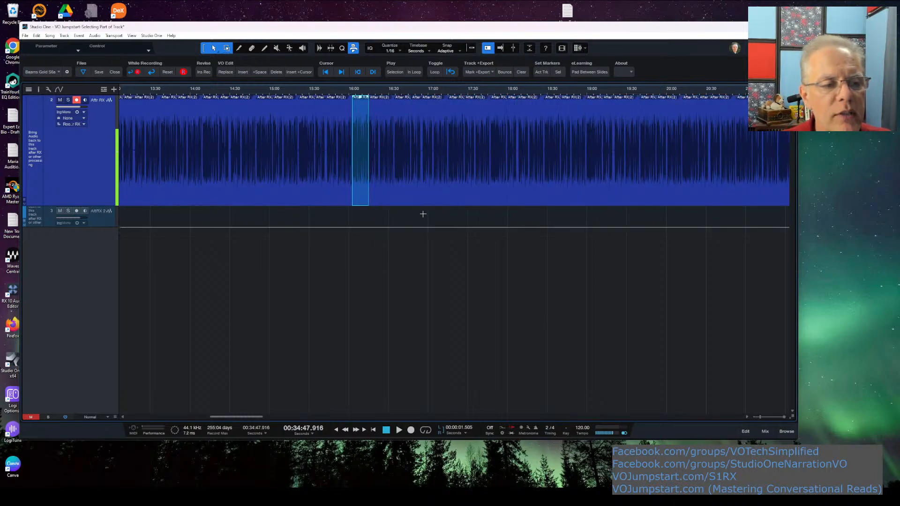
pyautogui.rightClick(366, 190)
pyautogui.click(374, 214)
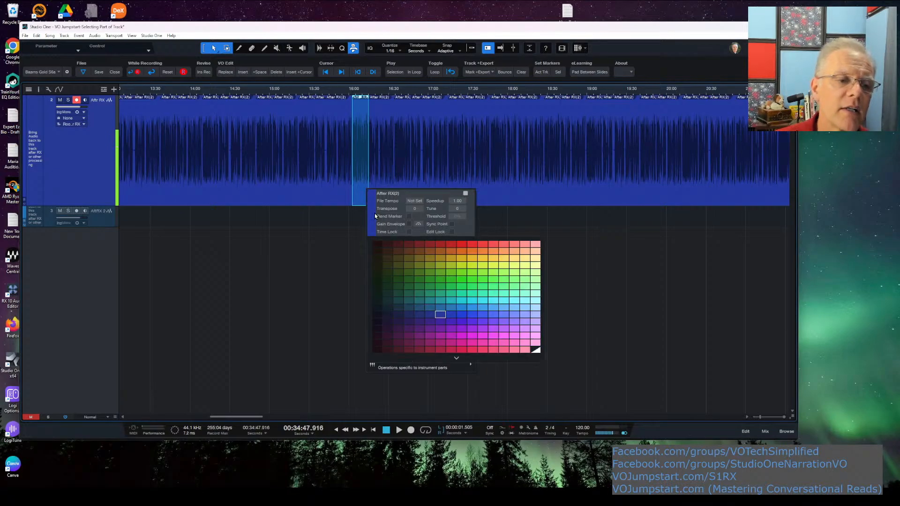
pyautogui.click(448, 244)
pyautogui.click(533, 253)
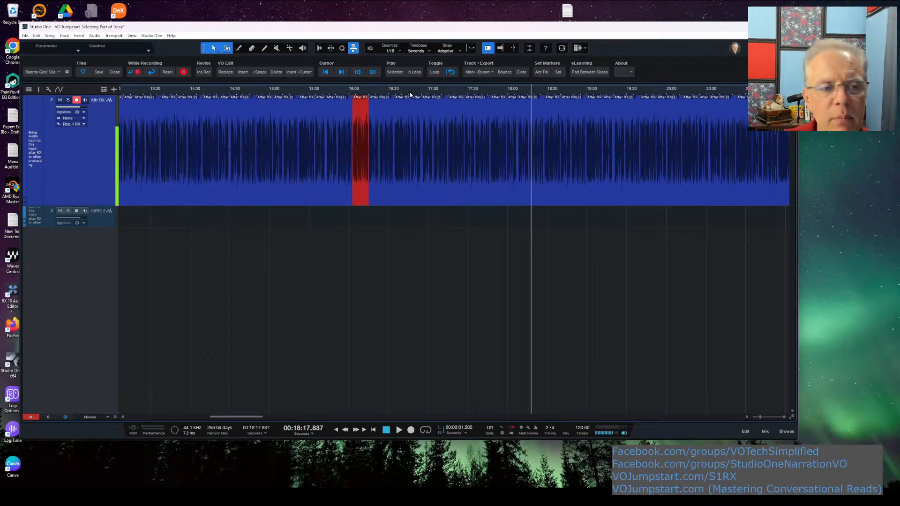
# - Try moving all events from the red one to the end onto a new track at the timeline start, and undo it
pyautogui.moveTo(411, 93)
pyautogui.mouseDown()
pyautogui.moveTo(412, 71)
pyautogui.moveTo(410, 79)
pyautogui.mouseUp()
pyautogui.moveTo(646, 199); pyautogui.dragTo(368, 204)
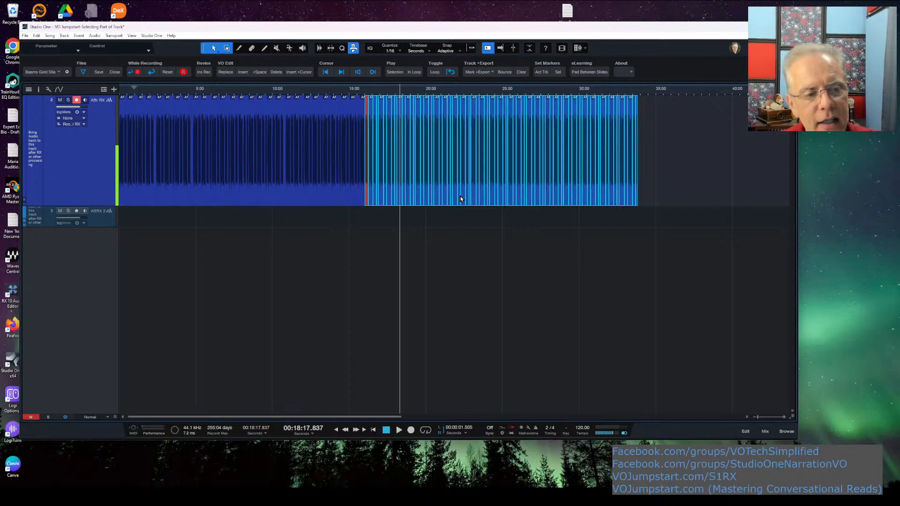
pyautogui.moveTo(460, 199); pyautogui.dragTo(214, 250)
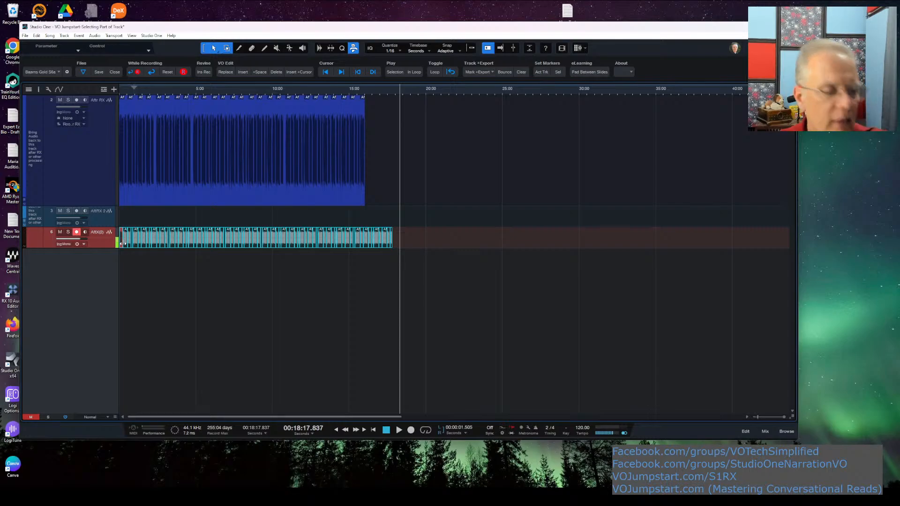
pyautogui.hotkey('ctrl', 'z')
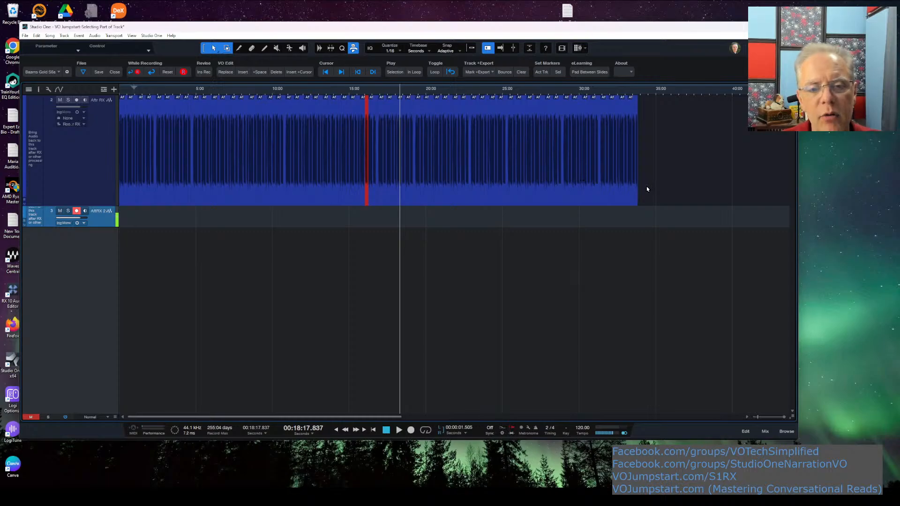
# - Select the After RX events from about 15:33 to the end, and remove the two events before the red one from the selection
pyautogui.moveTo(648, 188); pyautogui.dragTo(359, 197)
pyautogui.moveTo(364, 90); pyautogui.dragTo(404, 121)
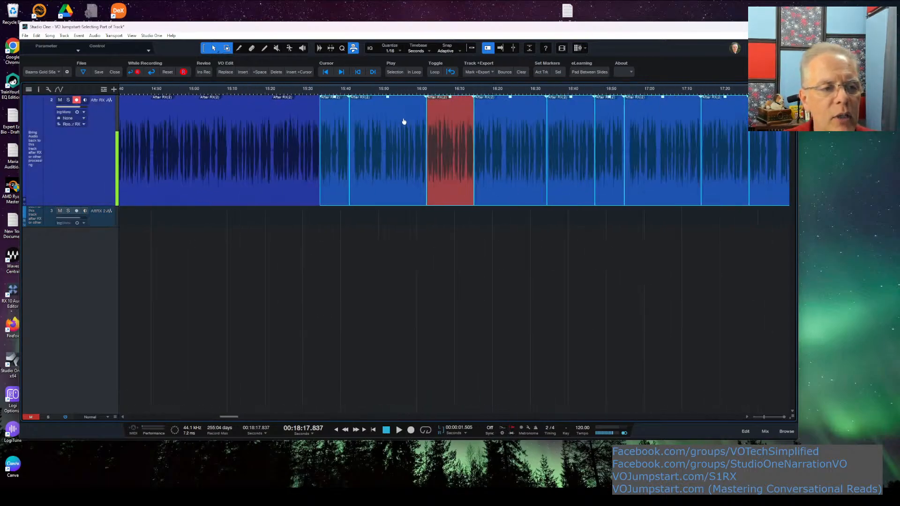
pyautogui.keyDown('ctrl'); pyautogui.click(339, 198); pyautogui.keyUp('ctrl')
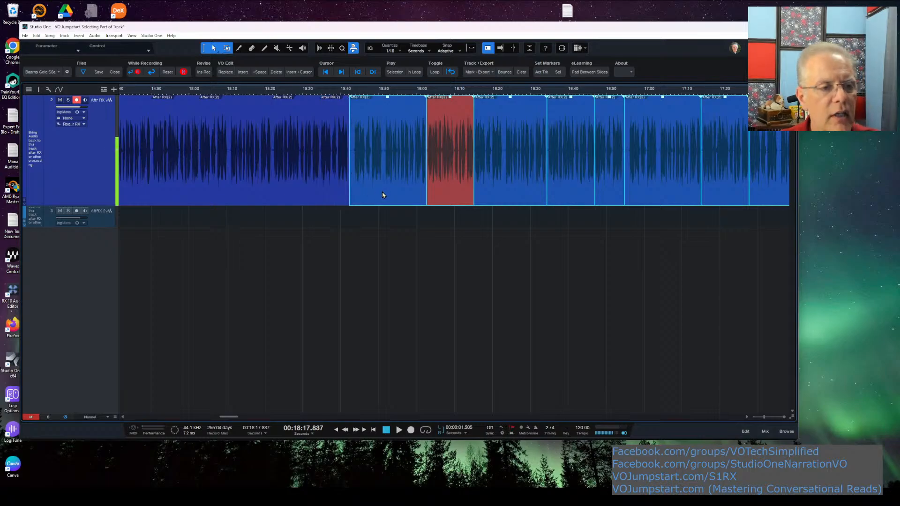
pyautogui.keyDown('ctrl'); pyautogui.click(384, 195); pyautogui.keyUp('ctrl')
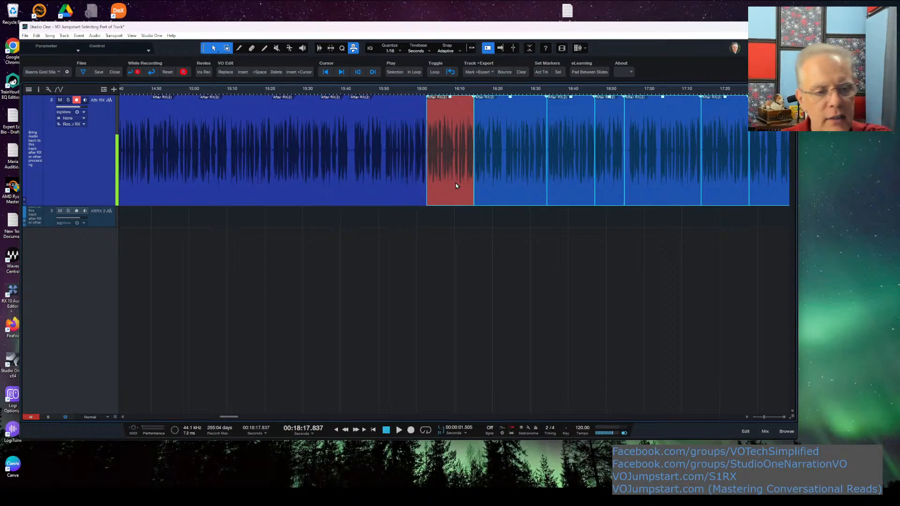
# - Move the selected events from the red one onward down to track 3, and shift them back to the start of the timeline
pyautogui.moveTo(457, 185); pyautogui.dragTo(337, 218)
pyautogui.moveTo(450, 224)
pyautogui.mouseDown()
pyautogui.moveTo(184, 223)
pyautogui.moveTo(446, 222)
pyautogui.mouseUp()
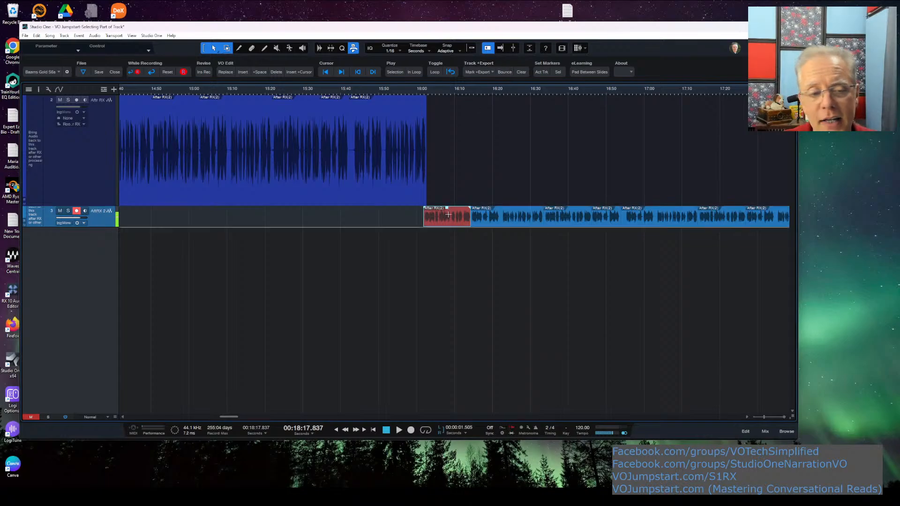
pyautogui.moveTo(451, 222); pyautogui.dragTo(146, 218)
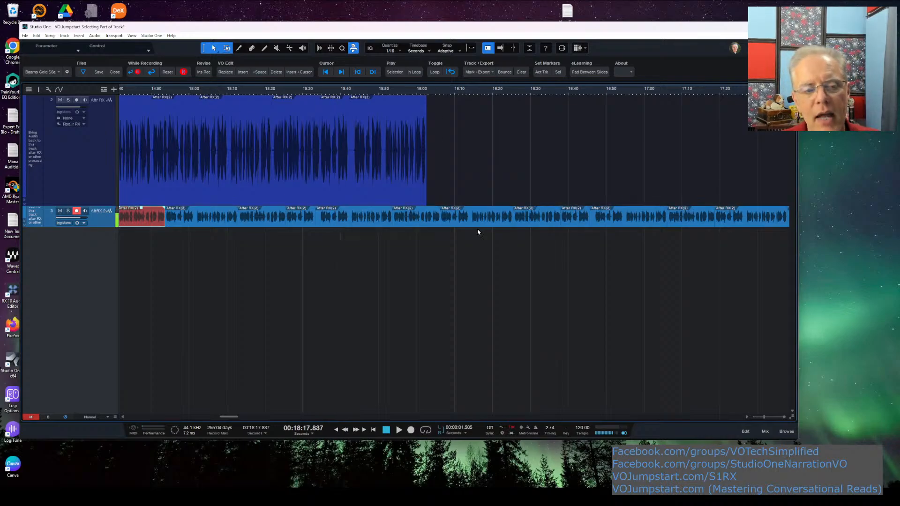
pyautogui.moveTo(259, 93); pyautogui.dragTo(517, 80)
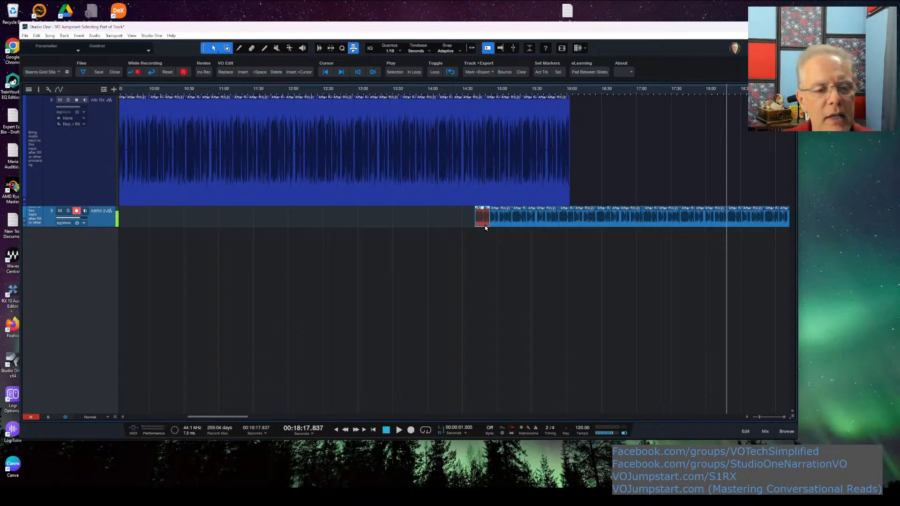
pyautogui.moveTo(485, 227); pyautogui.dragTo(139, 214)
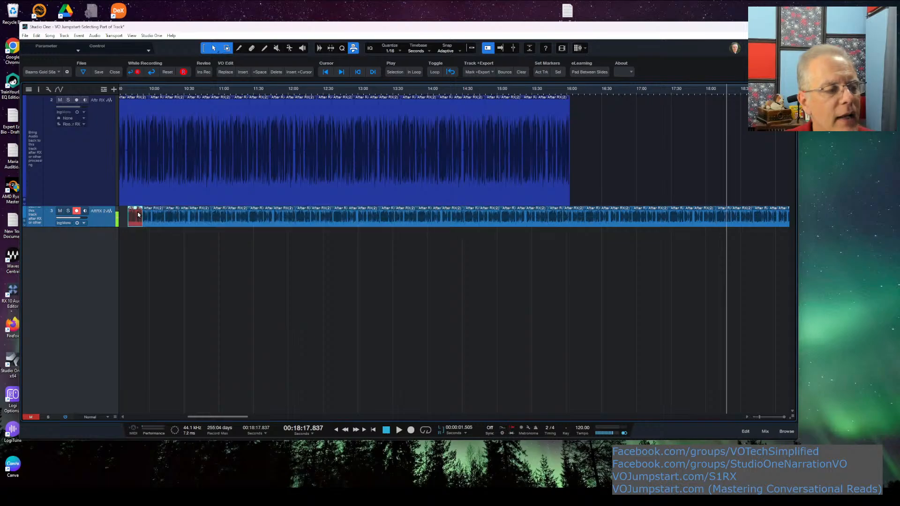
pyautogui.moveTo(165, 91); pyautogui.dragTo(486, 80)
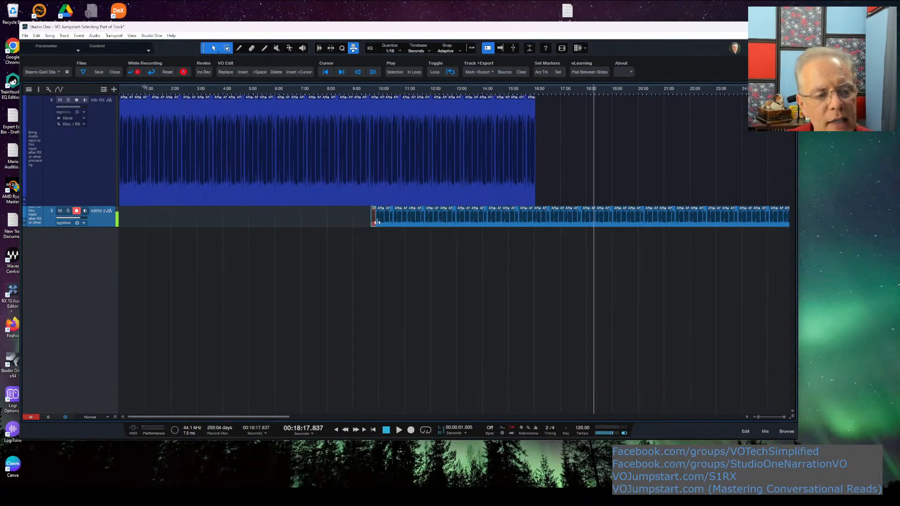
pyautogui.moveTo(374, 224); pyautogui.dragTo(120, 223)
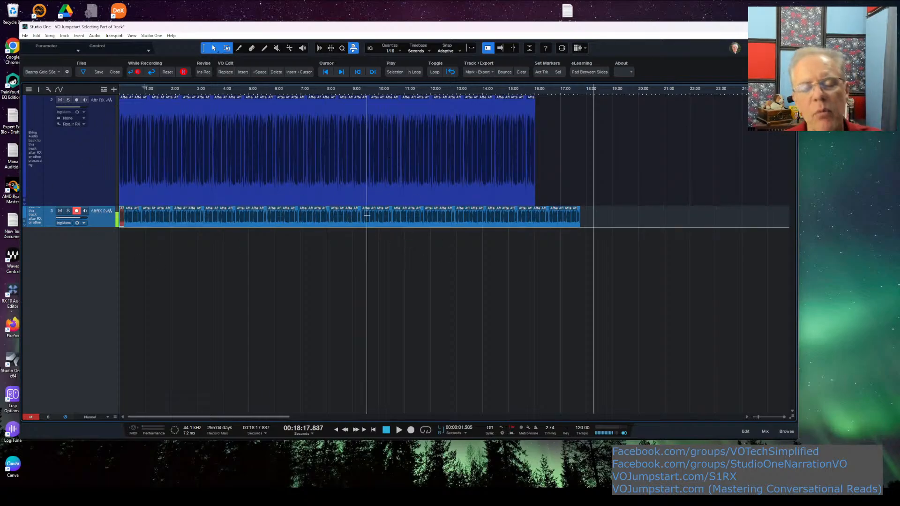
# - Colour the track 2 event at about 6:50 red and deselect it
pyautogui.click(300, 193)
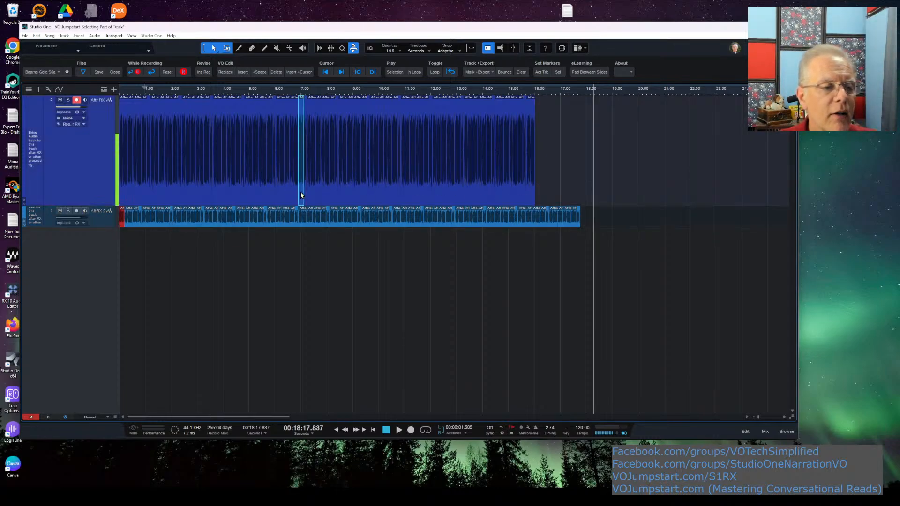
pyautogui.rightClick(300, 192)
pyautogui.click(308, 217)
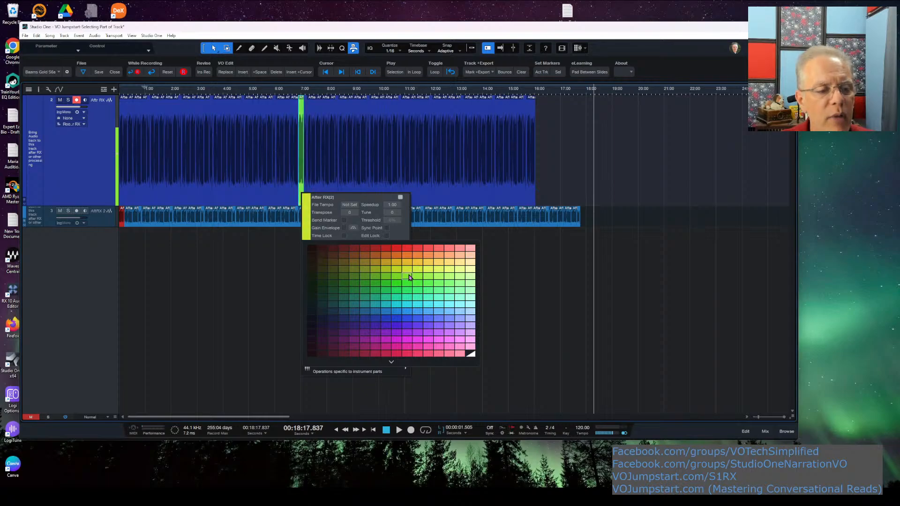
pyautogui.click(406, 247)
pyautogui.click(458, 151)
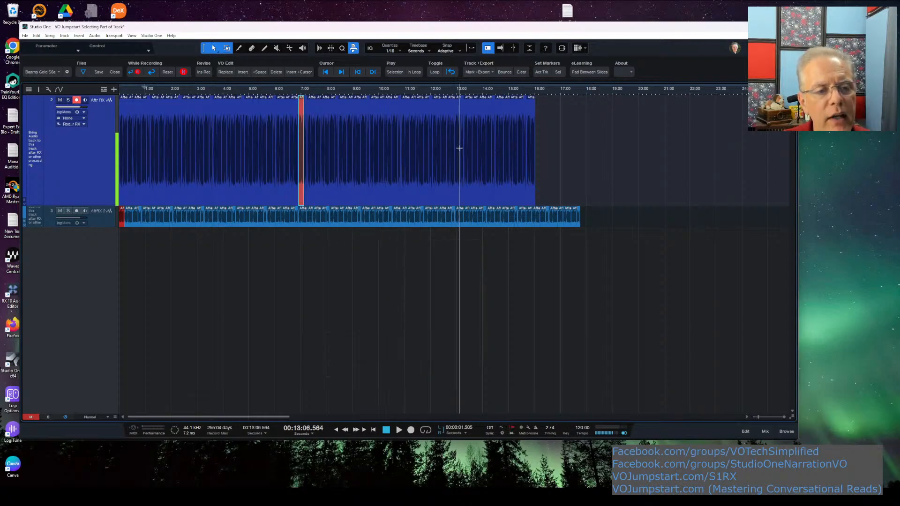
# - Colour the track 2 event at about 13:00 red and deselect it
pyautogui.click(459, 159)
pyautogui.rightClick(458, 160)
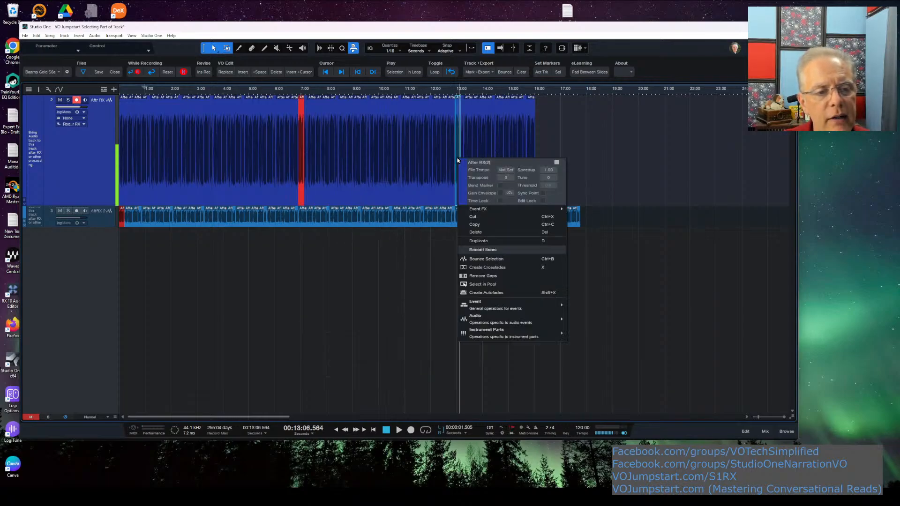
pyautogui.click(462, 183)
pyautogui.click(539, 214)
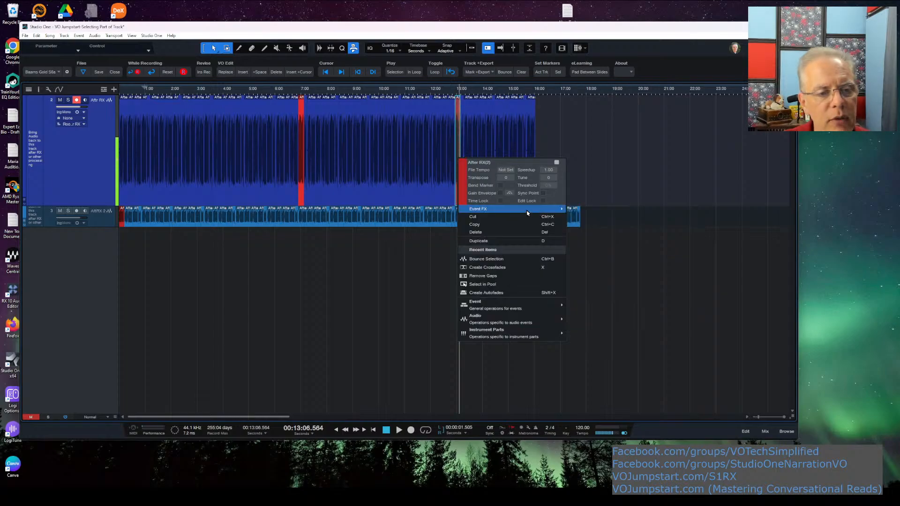
pyautogui.click(568, 132)
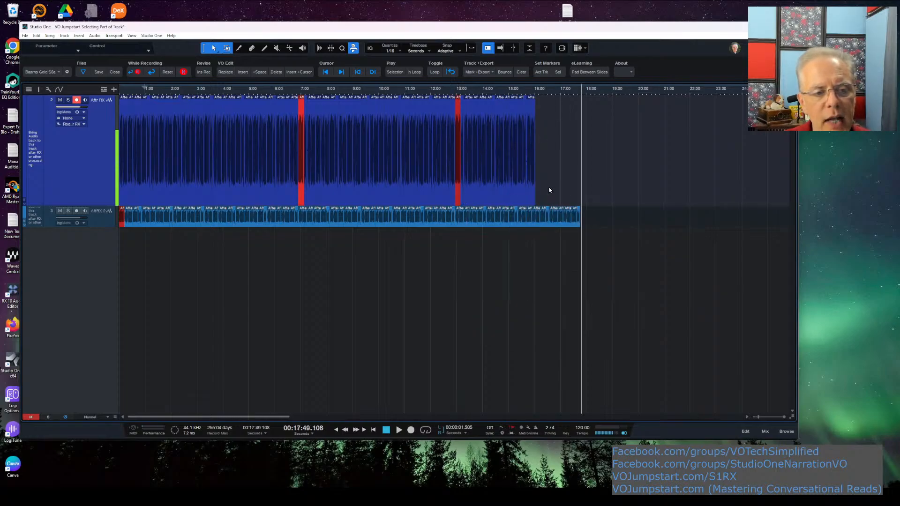
# - Move the track 2 events from the 13:00 red one onward, then those from the 6:50 red one onward, to separate new tracks at the timeline start
pyautogui.click(464, 197)
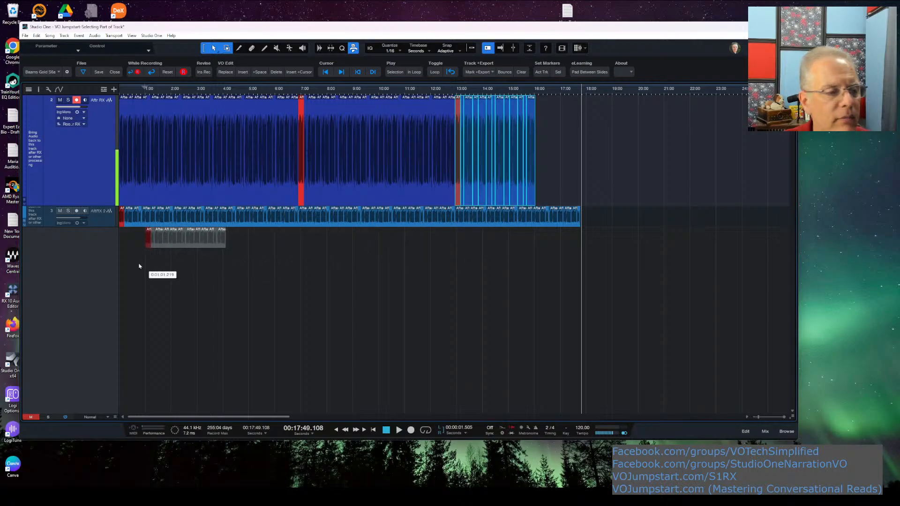
pyautogui.moveTo(116, 267); pyautogui.dragTo(120, 272)
pyautogui.moveTo(500, 198); pyautogui.dragTo(120, 259)
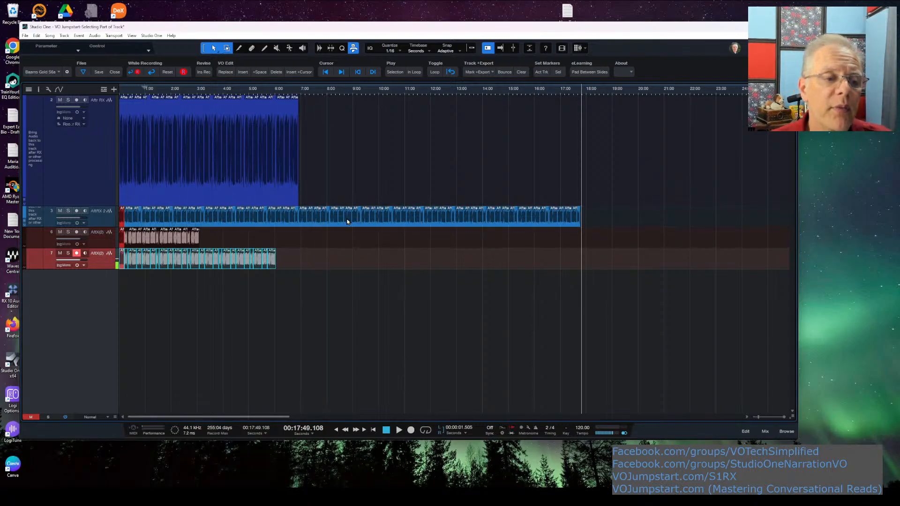
# - Colour the track 3 event at about 8:26 lime green and deselect it
pyautogui.click(342, 222)
pyautogui.rightClick(342, 221)
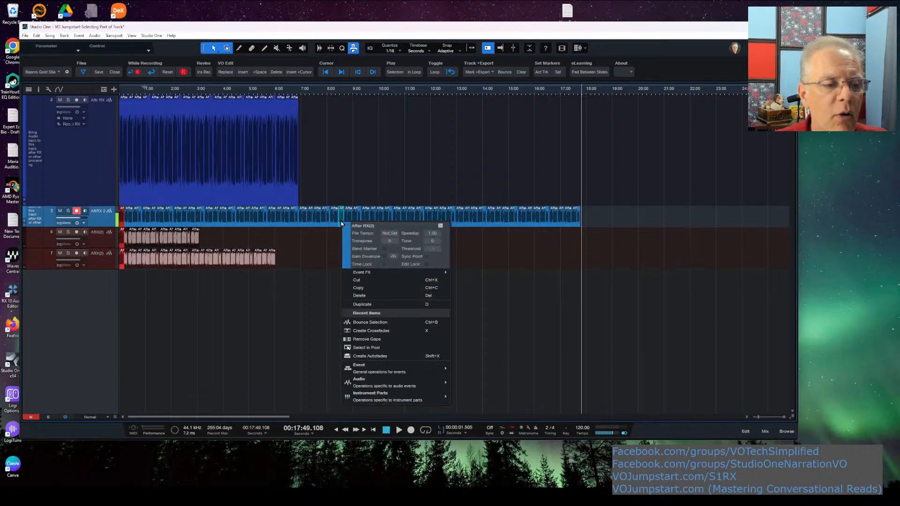
pyautogui.click(347, 245)
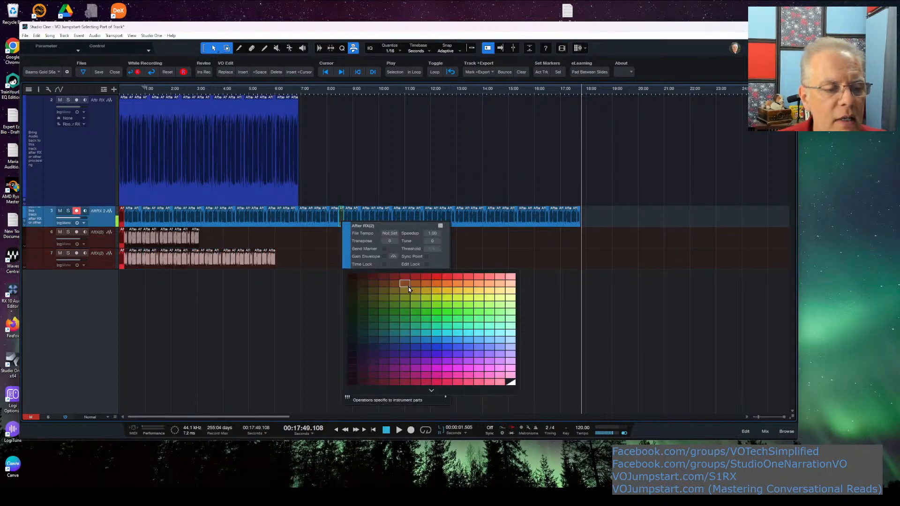
pyautogui.click(436, 306)
pyautogui.click(420, 169)
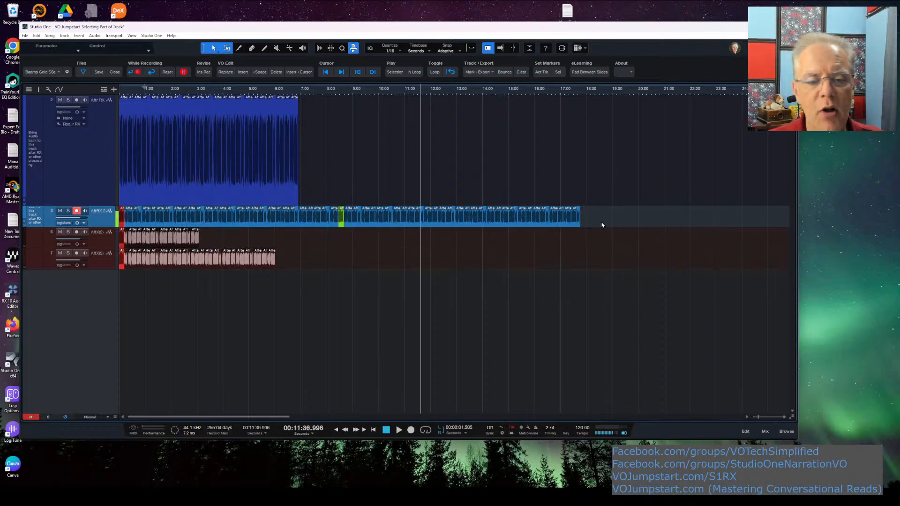
# - Select the track 3 events from the lime green one through the end, removing the events before it from the selection
pyautogui.moveTo(602, 226); pyautogui.dragTo(295, 224)
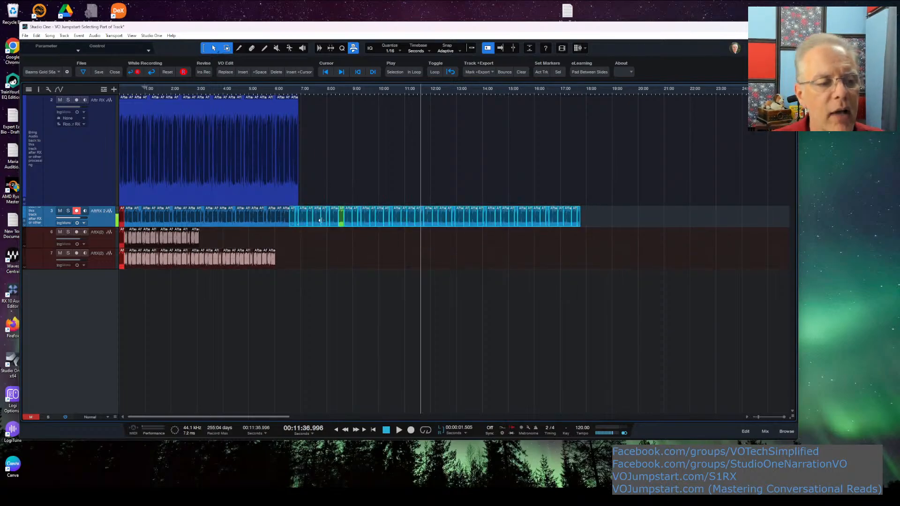
pyautogui.moveTo(295, 92); pyautogui.dragTo(350, 112)
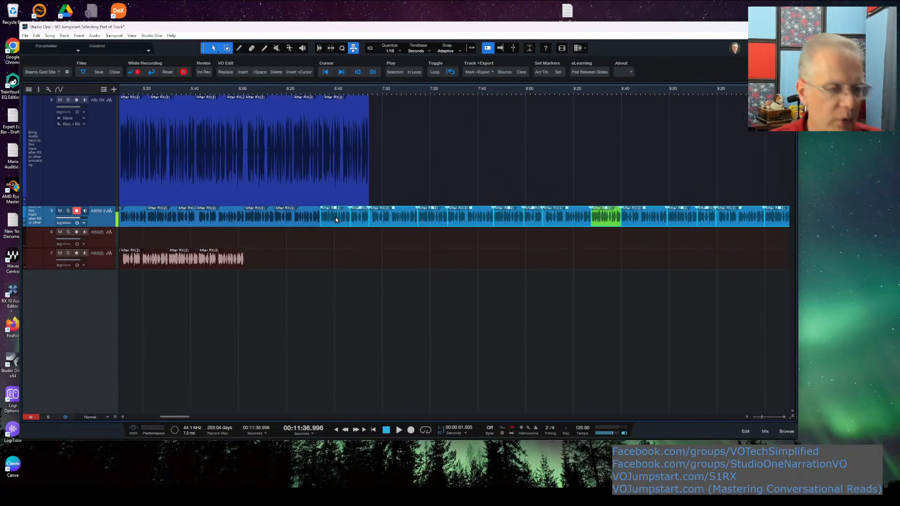
pyautogui.keyDown('shift'); pyautogui.click(375, 224); pyautogui.keyUp('shift')
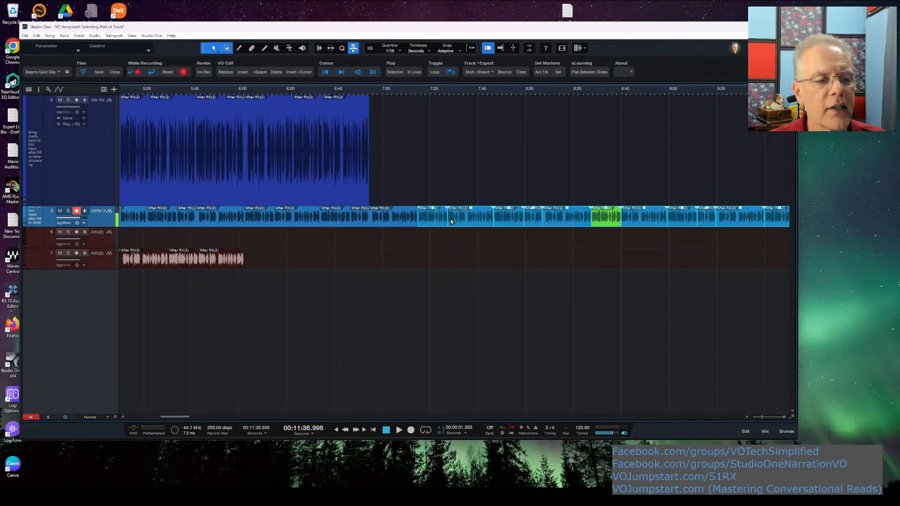
pyautogui.keyDown('shift'); pyautogui.click(441, 222); pyautogui.keyUp('shift')
pyautogui.keyDown('shift'); pyautogui.click(480, 215); pyautogui.keyUp('shift')
pyautogui.keyDown('shift'); pyautogui.click(514, 220); pyautogui.keyUp('shift')
pyautogui.keyDown('shift'); pyautogui.click(529, 220); pyautogui.keyUp('shift')
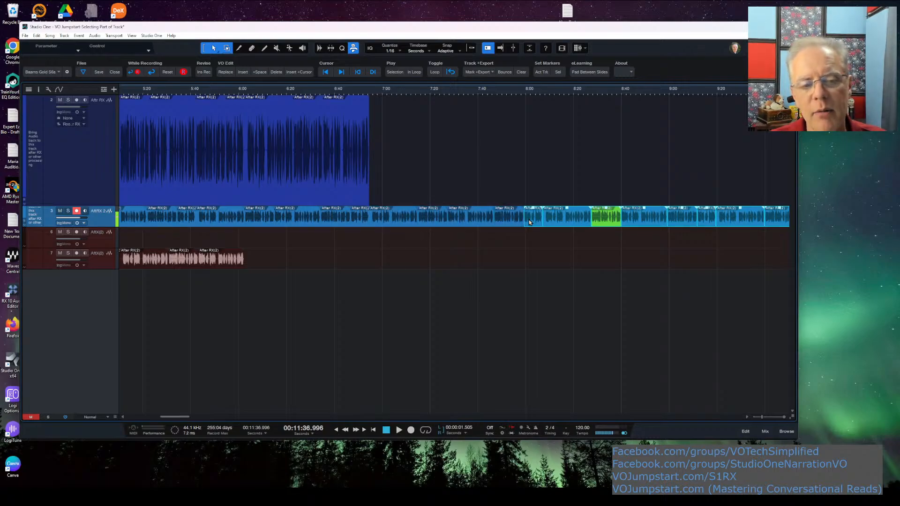
pyautogui.keyDown('shift'); pyautogui.click(563, 225); pyautogui.keyUp('shift')
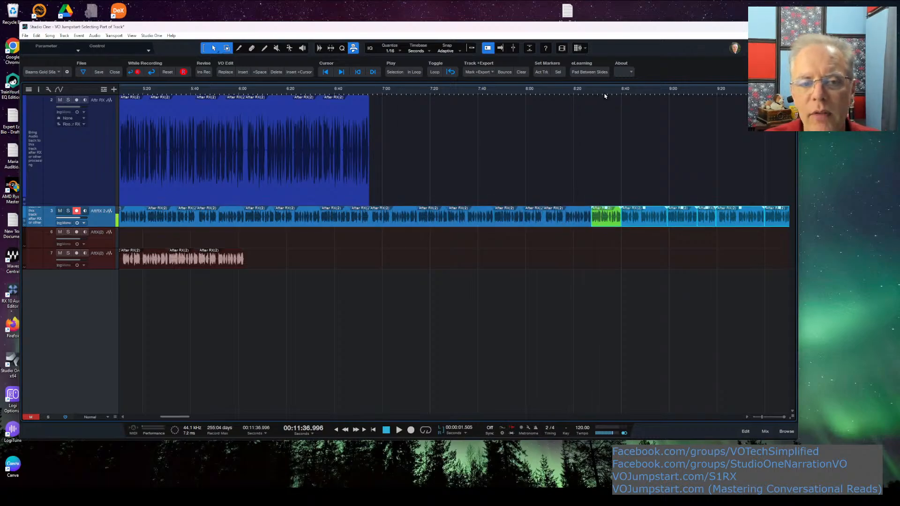
pyautogui.moveTo(601, 95); pyautogui.dragTo(516, 74)
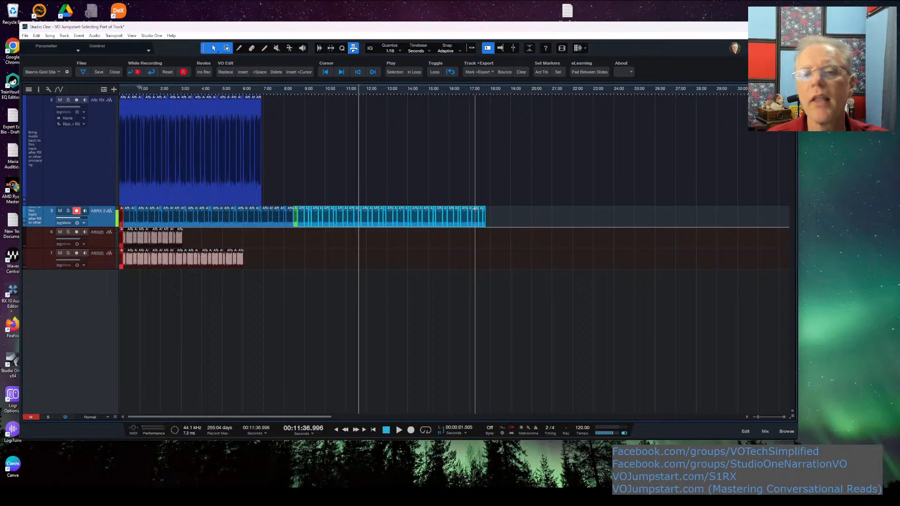
# - Try to rename the selected track 3 events from the lime green one onward as 3rd Part, and undo the renaming
pyautogui.moveTo(285, 89); pyautogui.dragTo(308, 112)
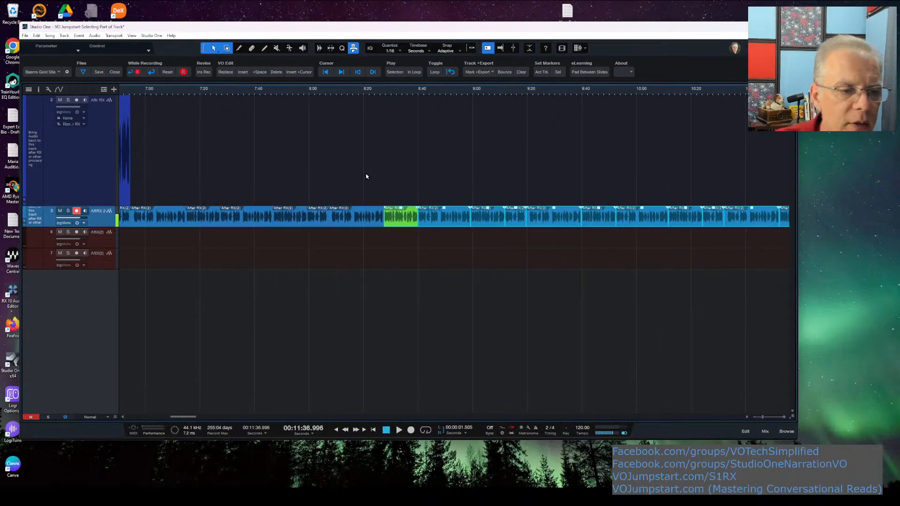
pyautogui.rightClick(404, 226)
pyautogui.click(423, 230)
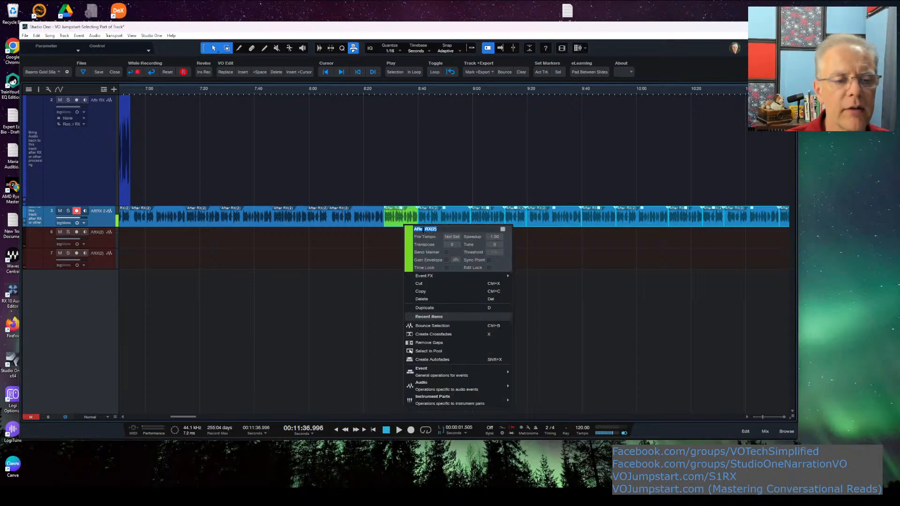
pyautogui.press('BackSpace')
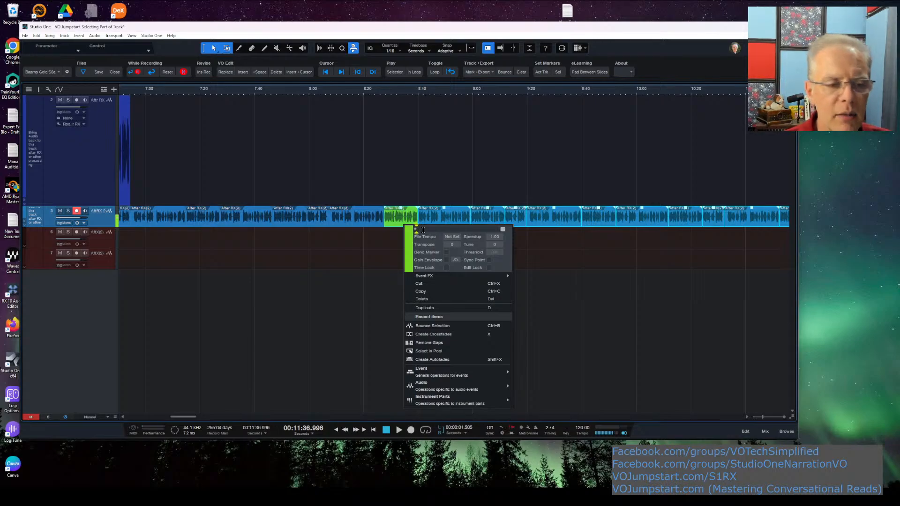
pyautogui.write('3rd Part')
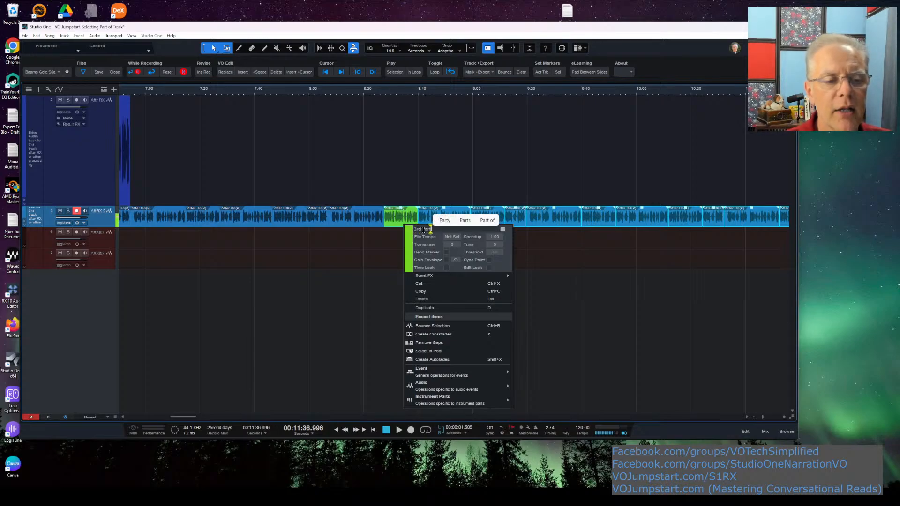
pyautogui.press('Return')
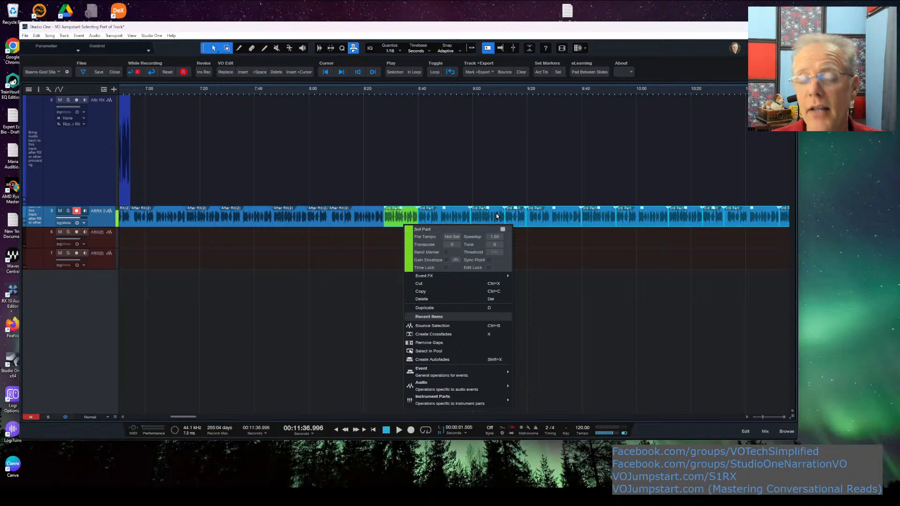
pyautogui.moveTo(488, 90); pyautogui.dragTo(488, 82)
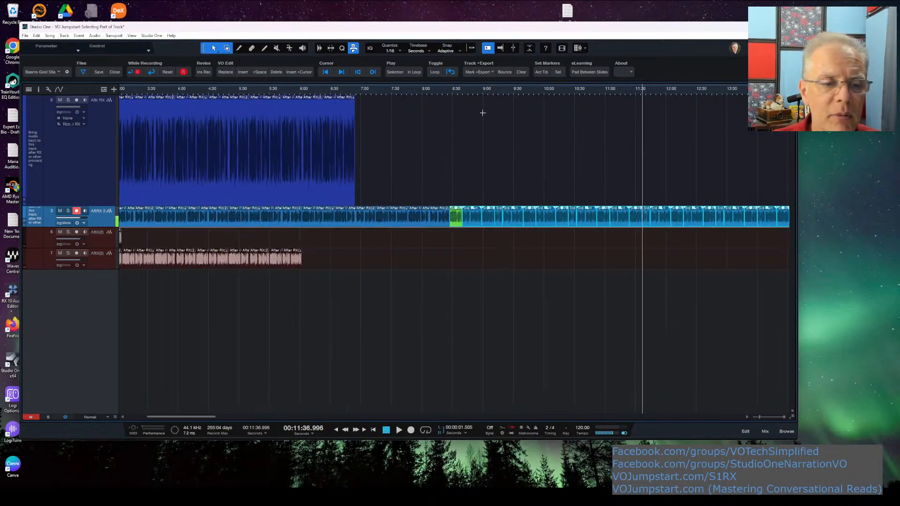
pyautogui.hotkey('ctrl', 'z')
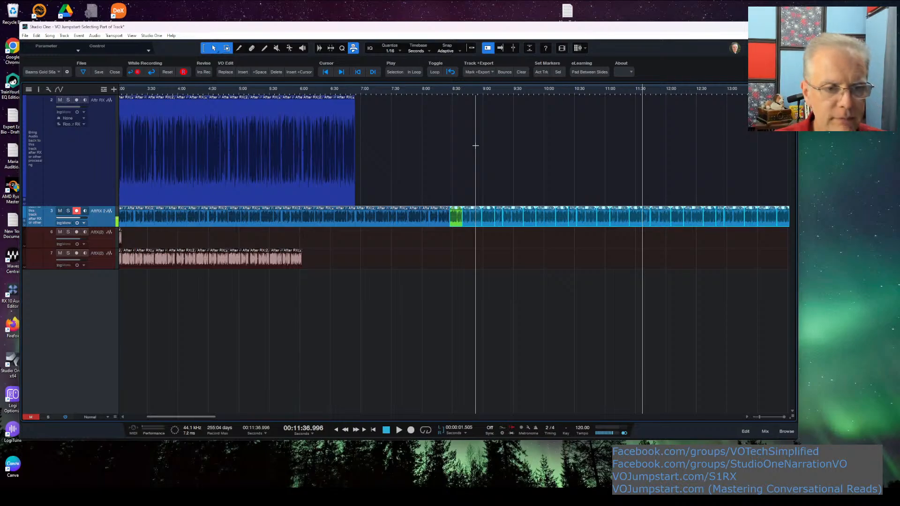
# - Select only the lime green event on track 3 and rename it as Third Part
pyautogui.click(453, 227)
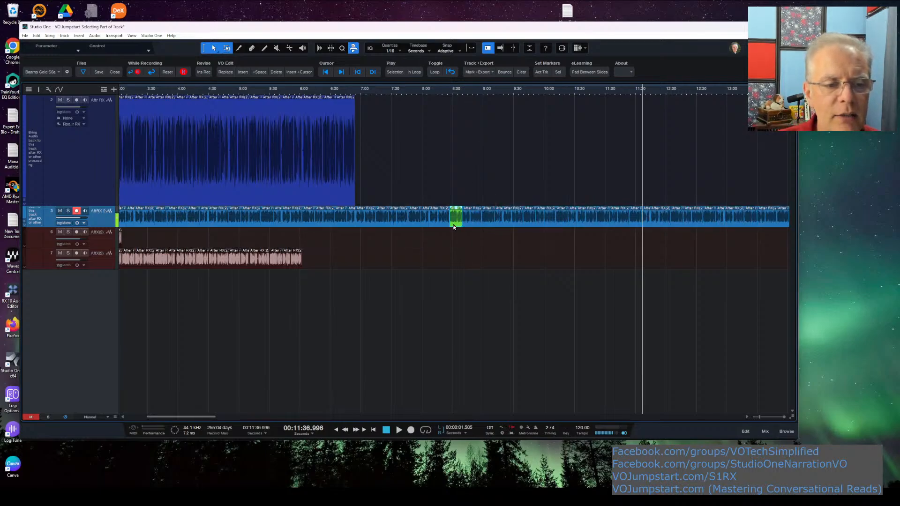
pyautogui.rightClick(454, 226)
pyautogui.click(483, 230)
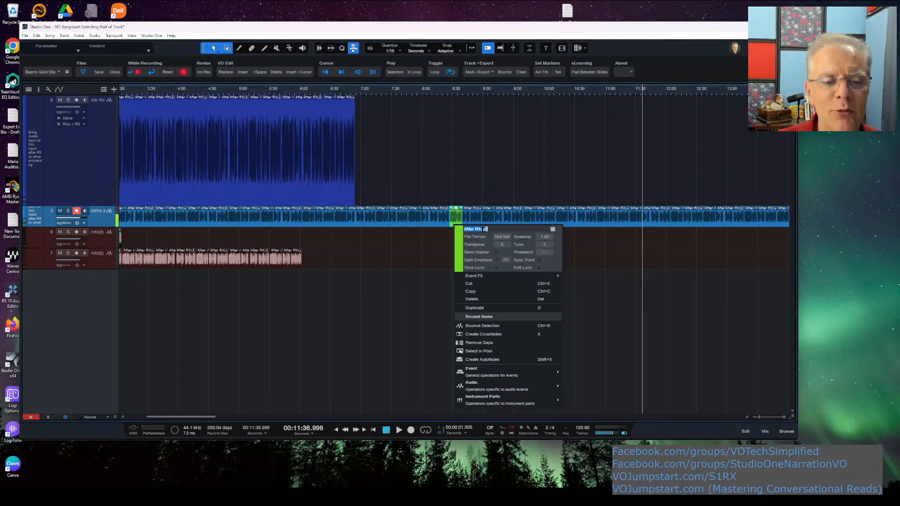
pyautogui.write('Thir')
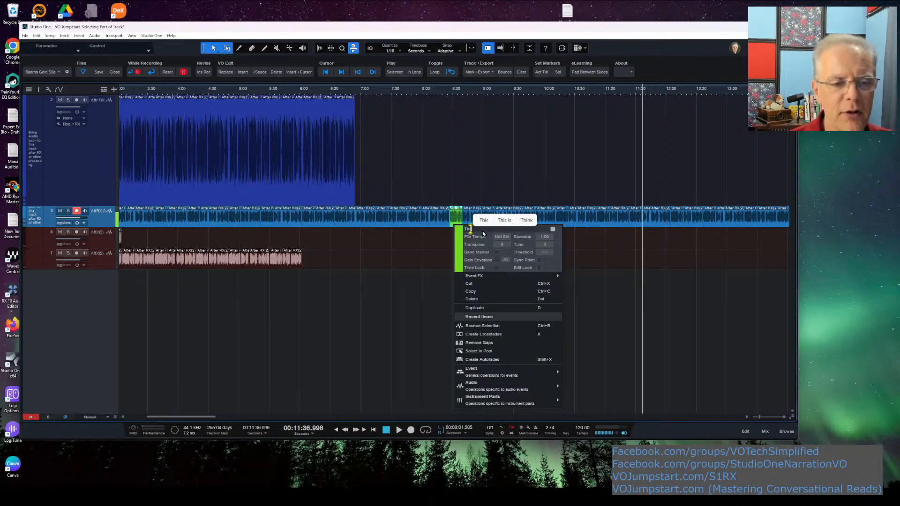
pyautogui.write('d Part')
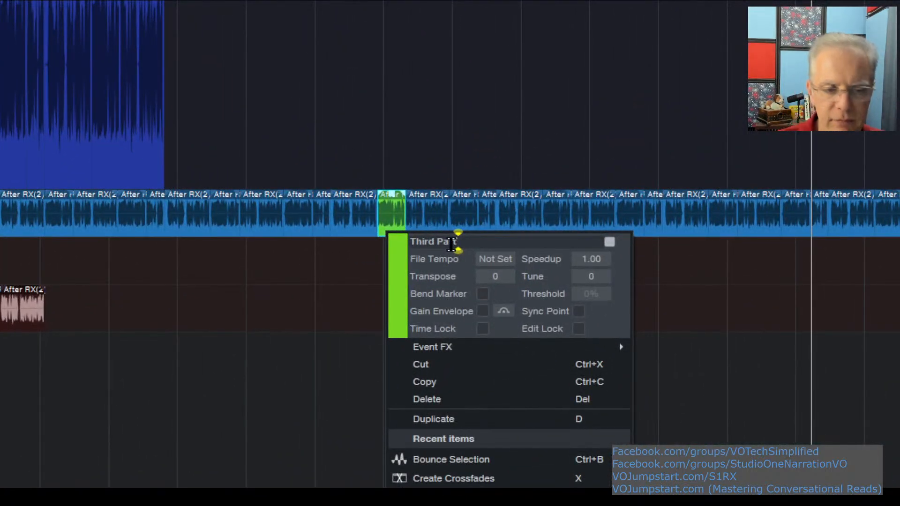
pyautogui.press('Return')
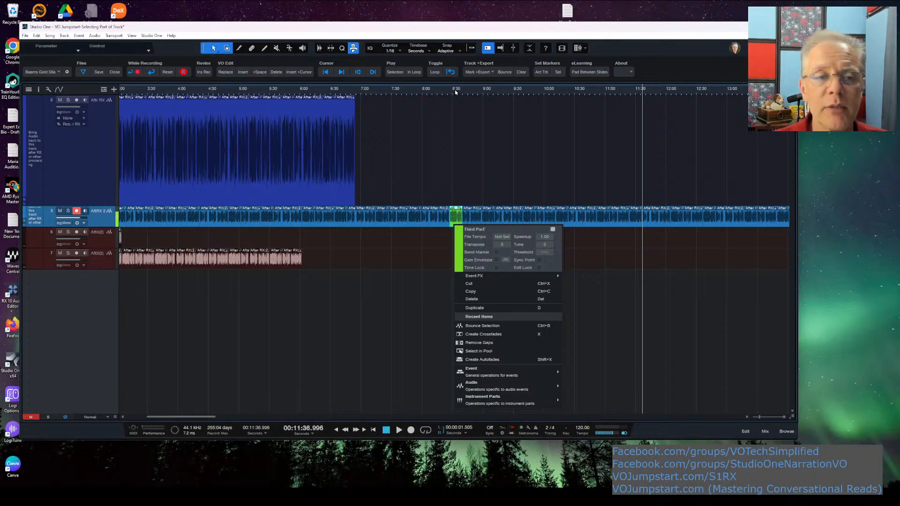
# - Frame the track 3 events from past the track's end back to the Third Part event, and clear the selection
pyautogui.moveTo(456, 92); pyautogui.dragTo(447, 81)
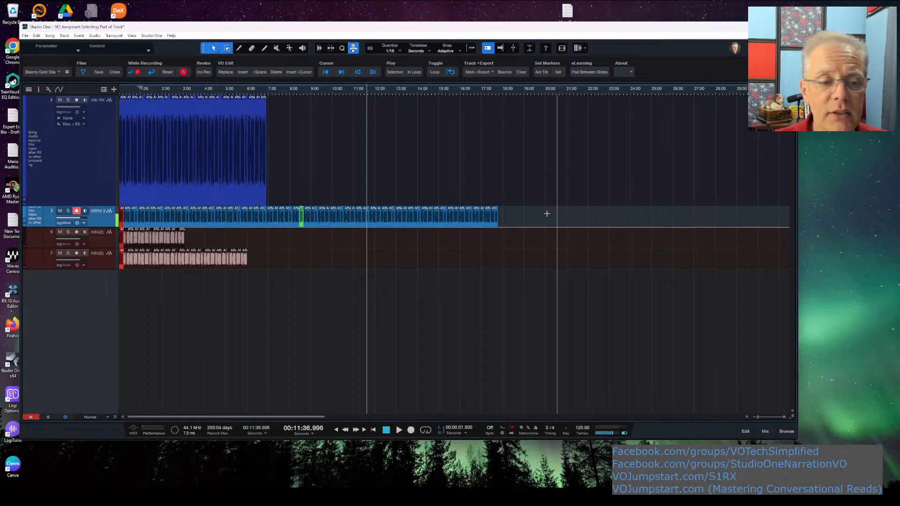
pyautogui.moveTo(514, 222); pyautogui.dragTo(300, 222)
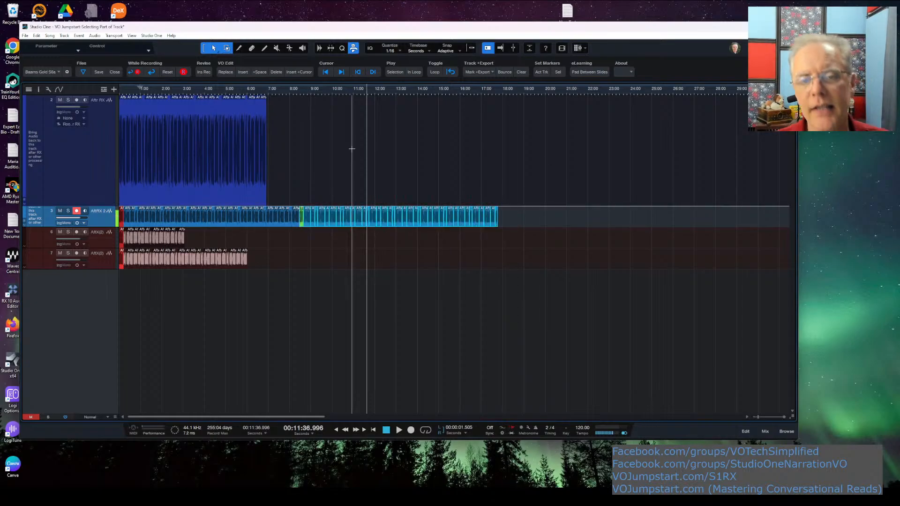
pyautogui.moveTo(310, 92); pyautogui.dragTo(309, 100)
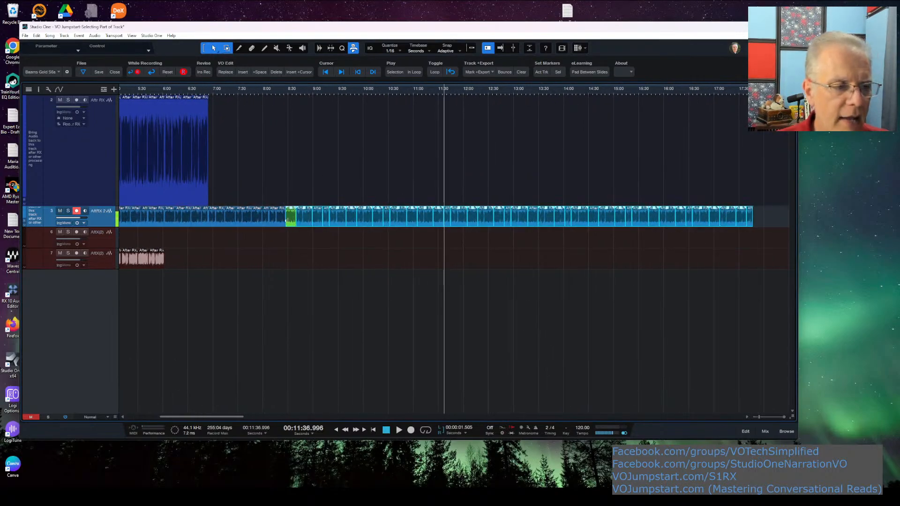
pyautogui.click(307, 161)
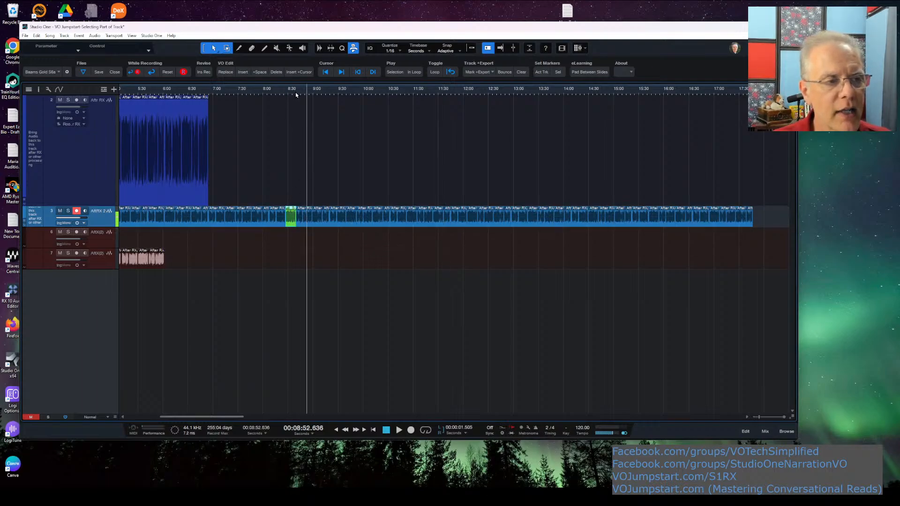
# - Select the track 3 events from the Third Part event through the end, and make track 3 taller
pyautogui.moveTo(306, 92); pyautogui.dragTo(564, 116)
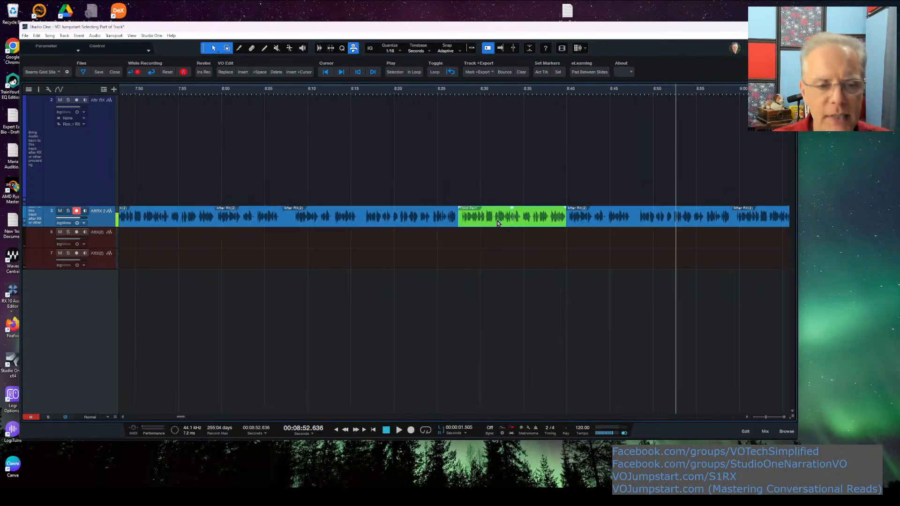
pyautogui.moveTo(464, 92); pyautogui.dragTo(257, 62)
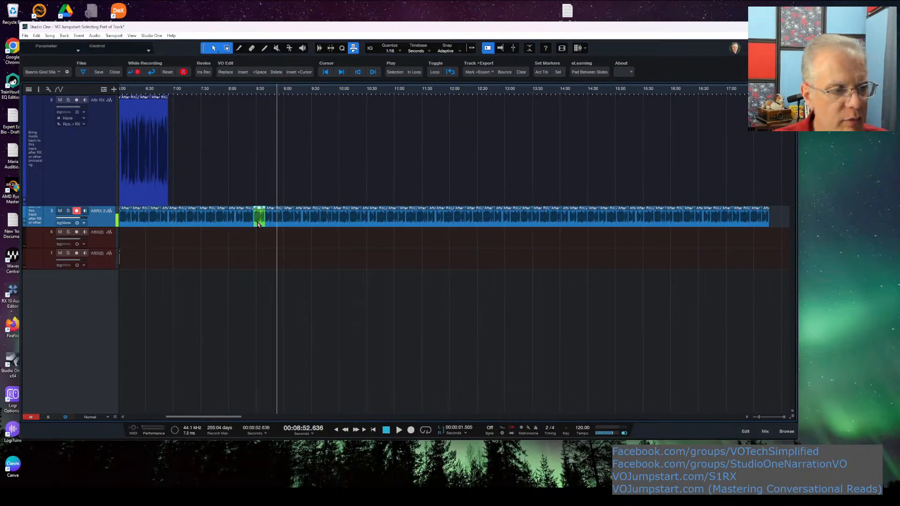
pyautogui.moveTo(258, 225); pyautogui.dragTo(770, 220)
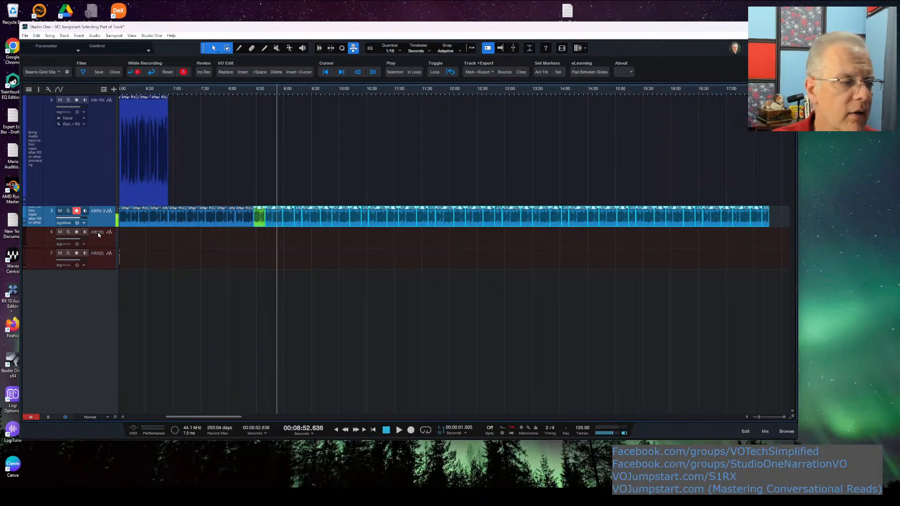
pyautogui.moveTo(107, 227)
pyautogui.mouseDown()
pyautogui.moveTo(105, 207)
pyautogui.moveTo(104, 218)
pyautogui.mouseUp()
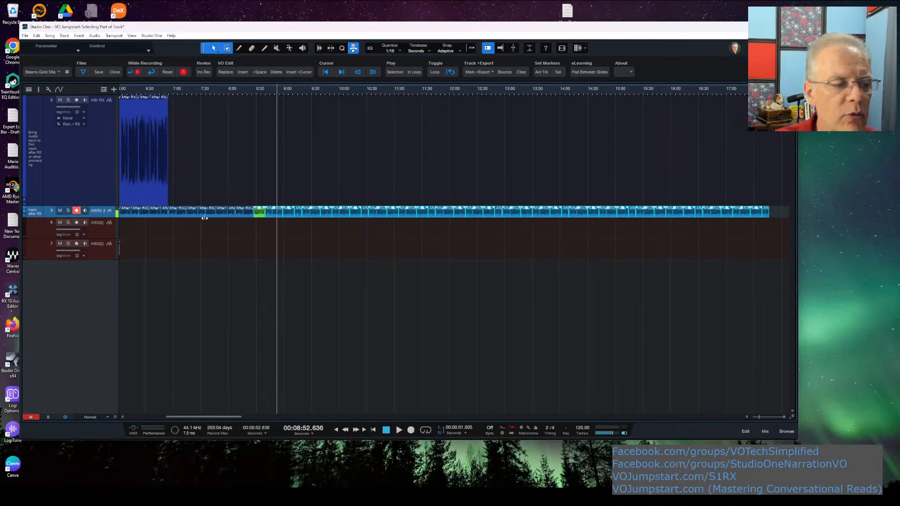
pyautogui.moveTo(102, 218); pyautogui.dragTo(103, 284)
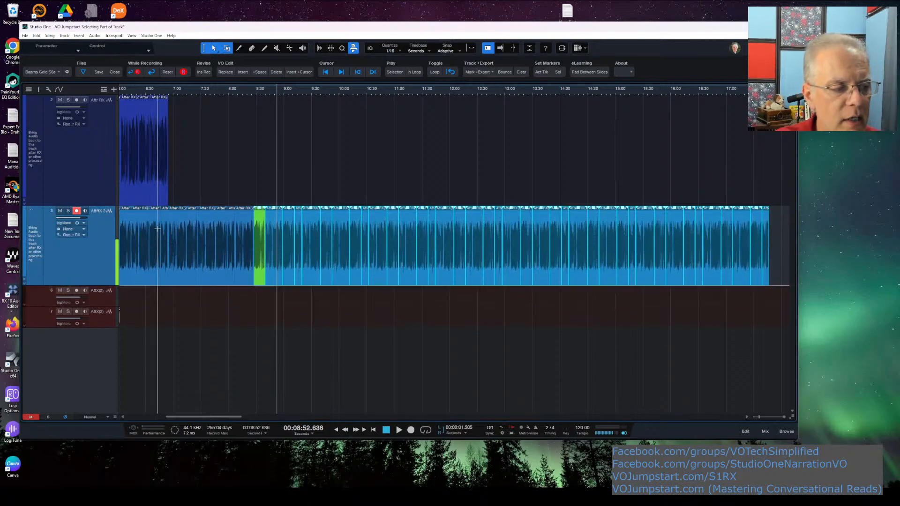
# - Range-select the audio on track 3 from about 6:36 to 13:22, and clear the range
pyautogui.moveTo(155, 228); pyautogui.dragTo(531, 232)
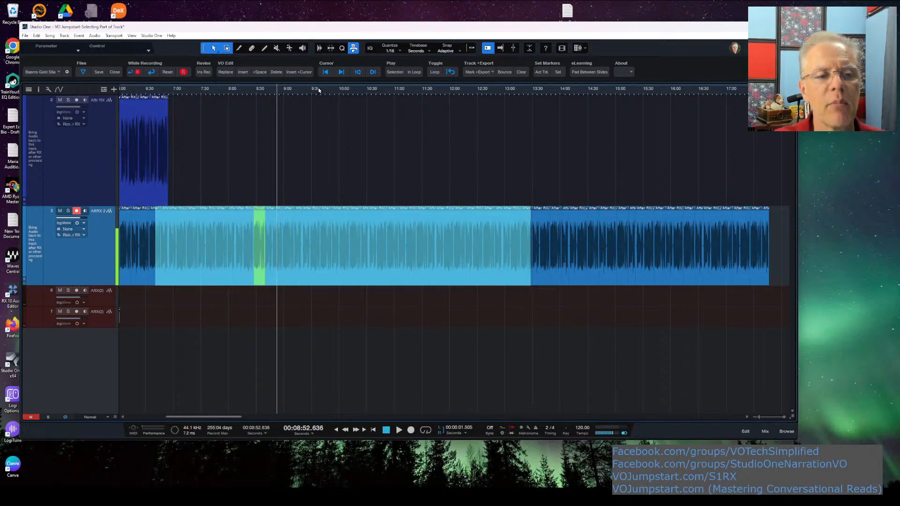
pyautogui.moveTo(316, 89); pyautogui.dragTo(336, 82)
pyautogui.click(603, 187)
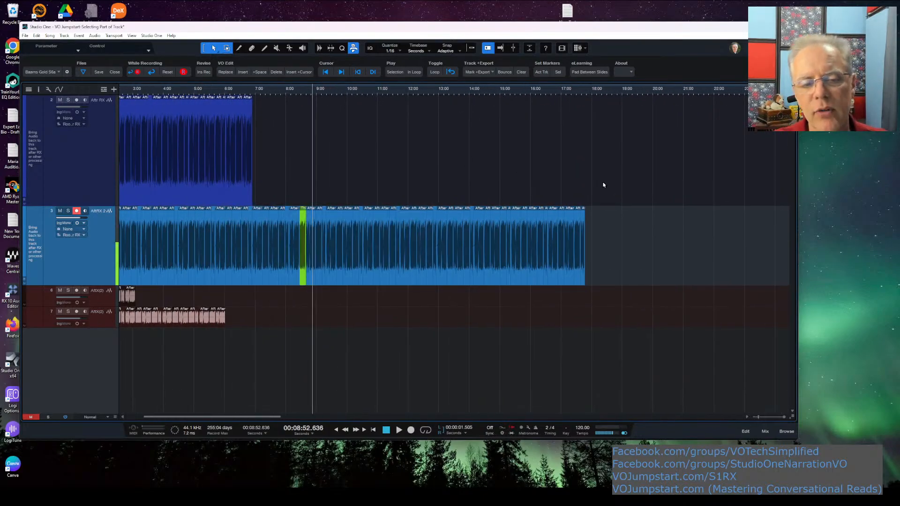
# - Frame the events on the enlarged track 3 from beyond the last one back to the lime green event, and deselect them
pyautogui.moveTo(615, 273); pyautogui.dragTo(304, 274)
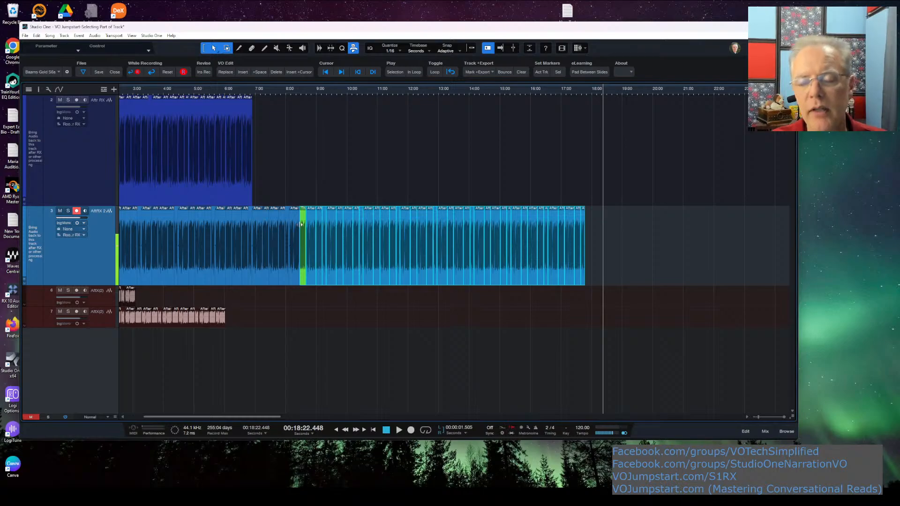
pyautogui.click(333, 181)
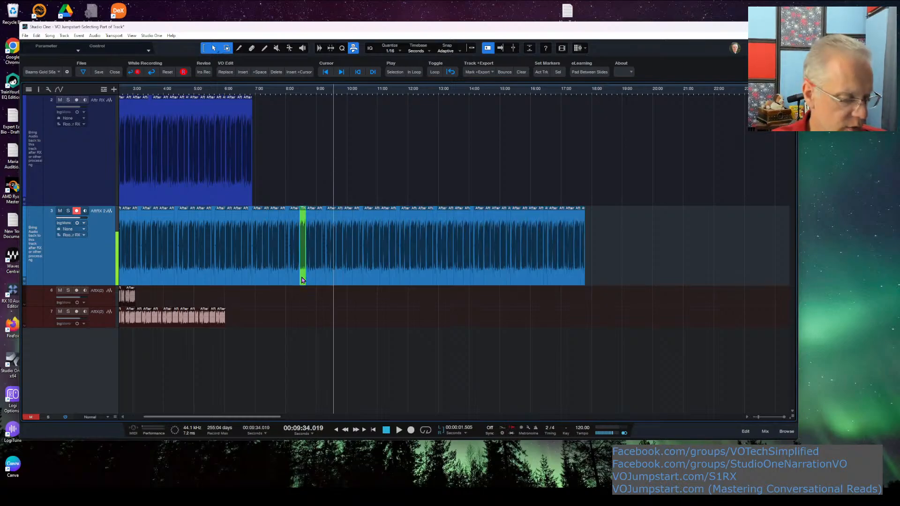
# - Select track 3 audio from the lime green event back to the start and forward to the end, and clear the selection
pyautogui.moveTo(303, 280); pyautogui.dragTo(1, 276)
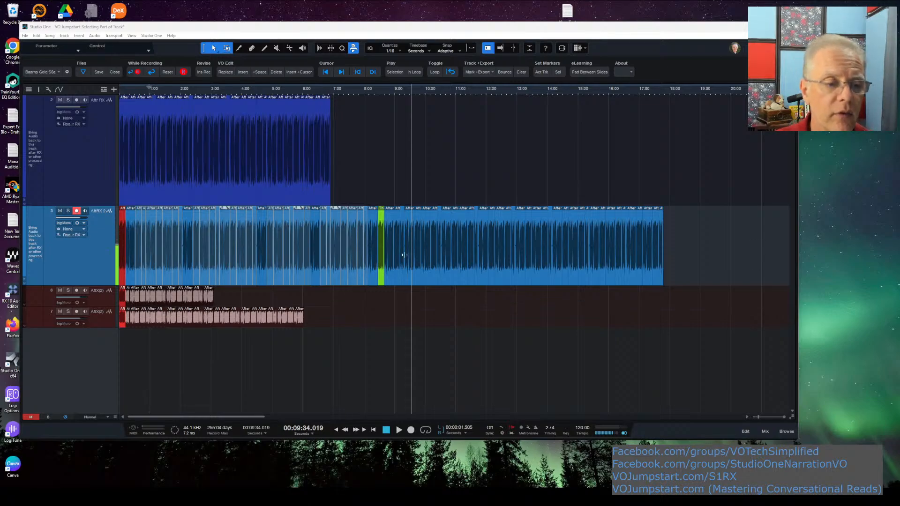
pyautogui.moveTo(382, 278)
pyautogui.mouseDown()
pyautogui.moveTo(682, 287)
pyautogui.moveTo(684, 273)
pyautogui.mouseUp()
pyautogui.click(381, 280)
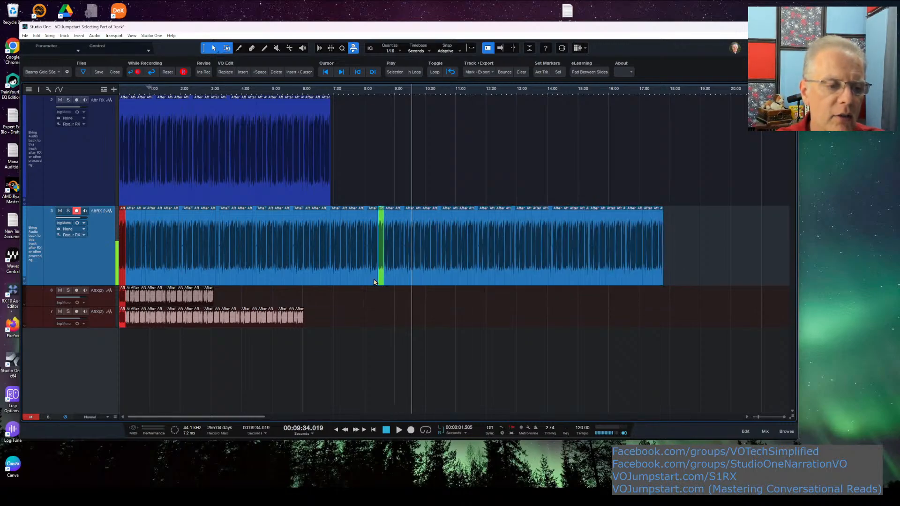
pyautogui.moveTo(381, 283); pyautogui.dragTo(62, 272)
pyautogui.click(713, 256)
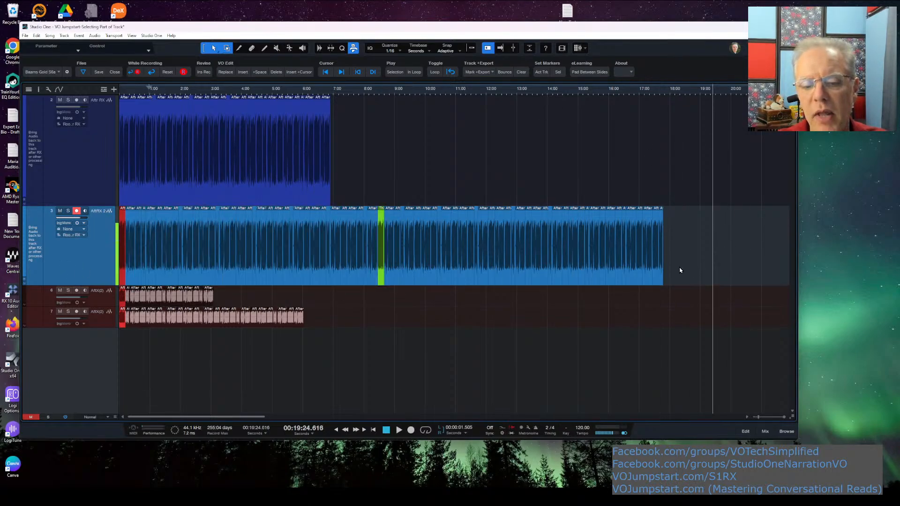
# - Frame the track 3 events from the empty space after the last one back to the lime green event, and deselect them
pyautogui.moveTo(677, 270); pyautogui.dragTo(381, 275)
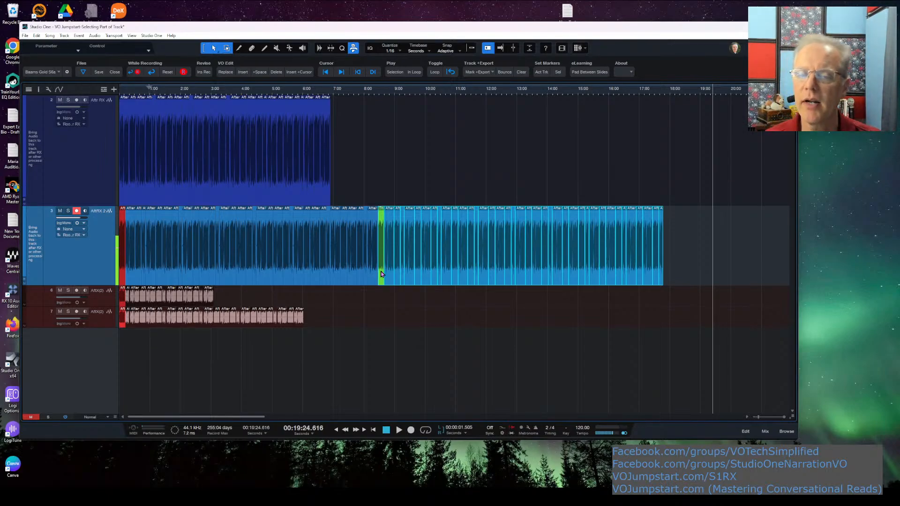
pyautogui.click(392, 154)
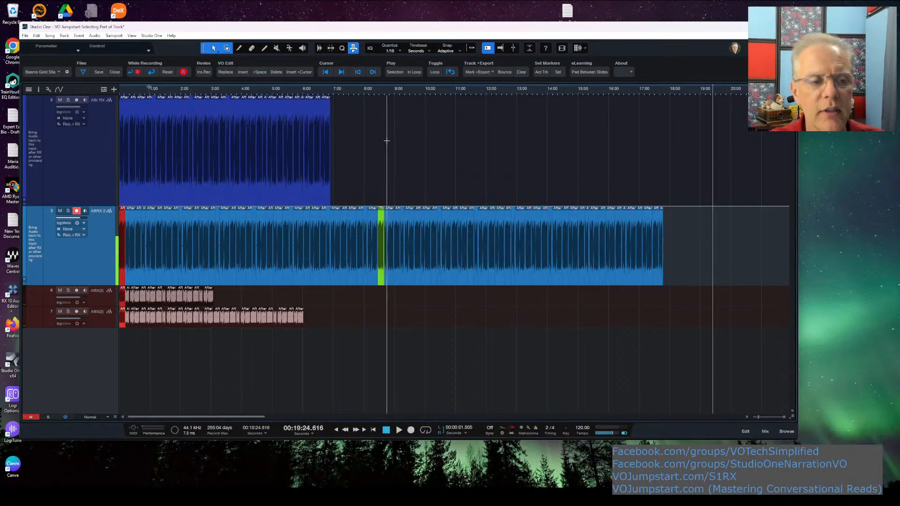